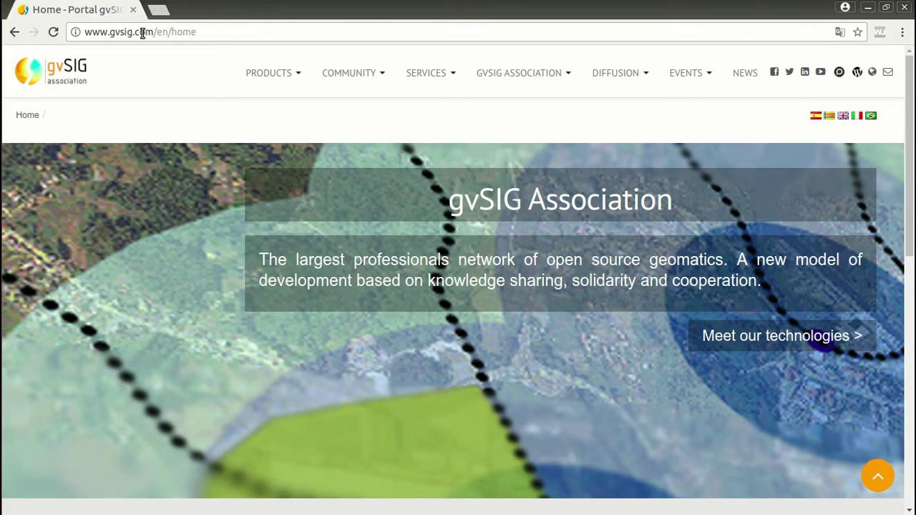
# - Open the downloads page of the gvSIG Desktop product on the gvSIG website
pyautogui.click(298, 77)
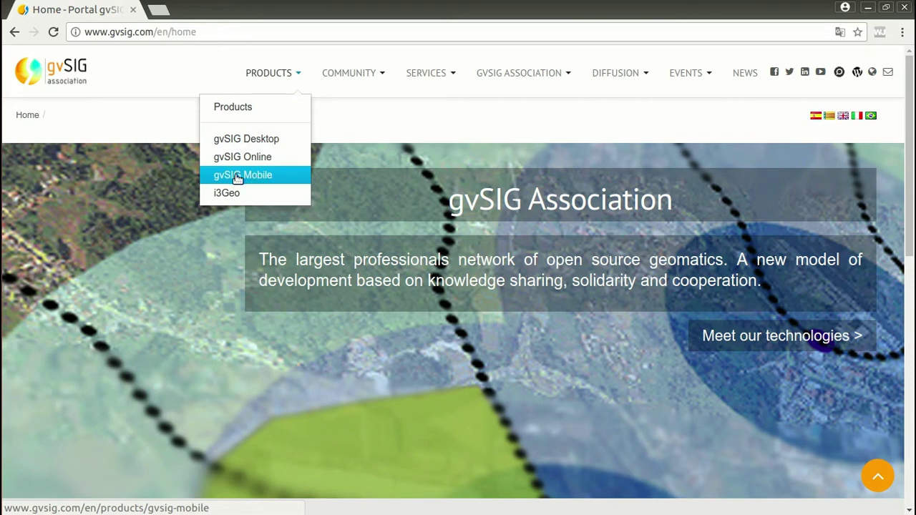
pyautogui.click(247, 141)
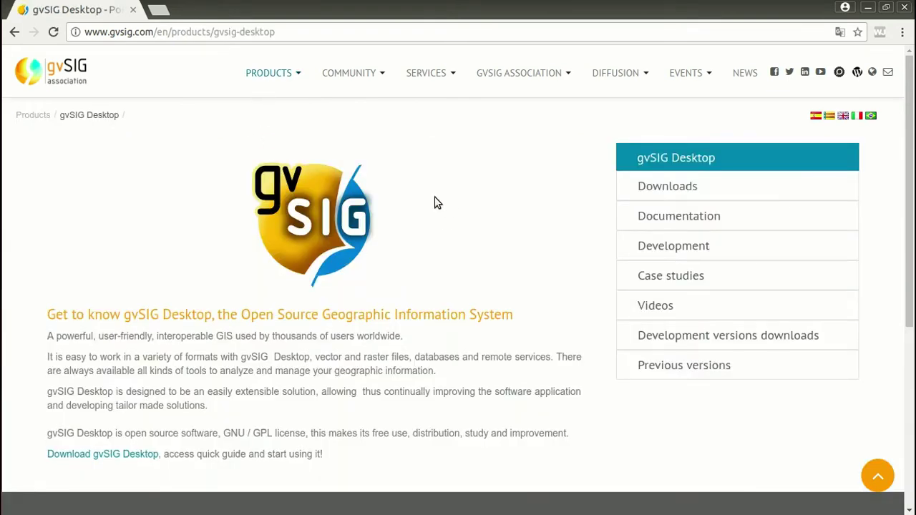
pyautogui.click(683, 186)
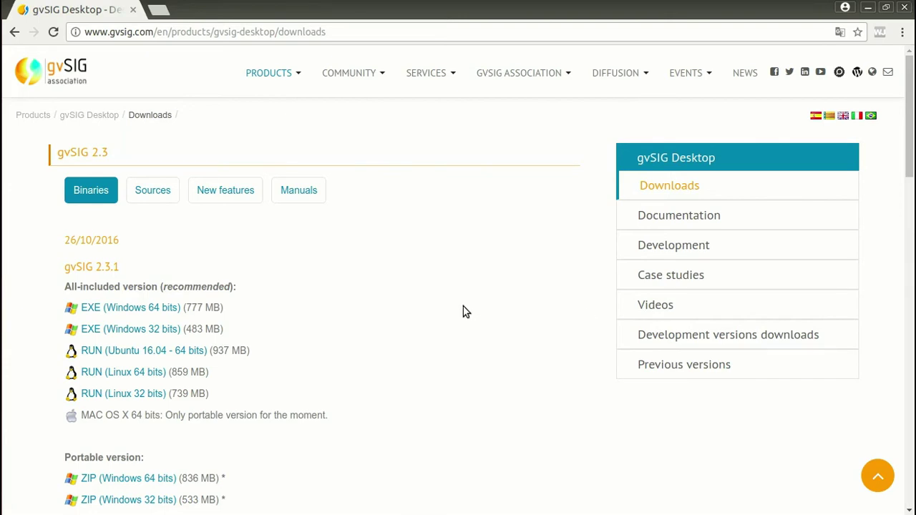
# - Examine the all-included and portable gvSIG 2.3.1 downloads and the gvsig-desktop.vbs note for booting on Windows
pyautogui.scroll(-1, 246, 289)
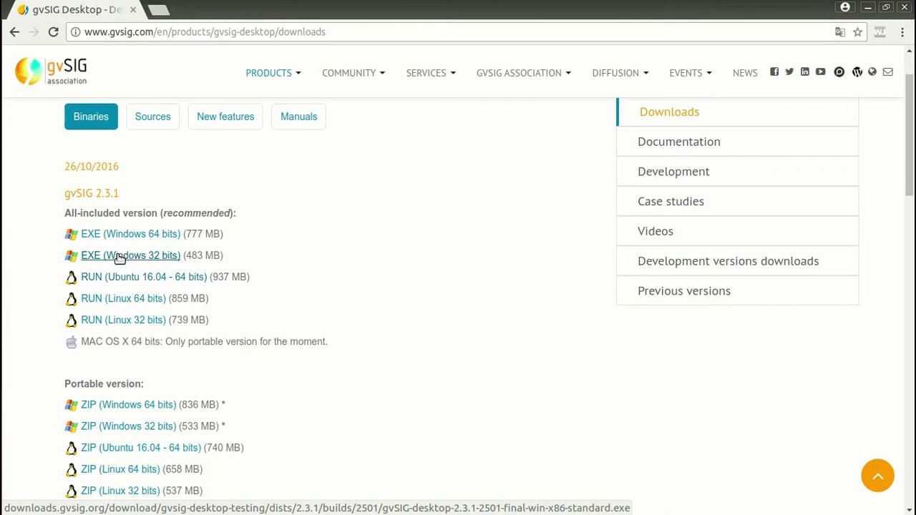
pyautogui.scroll(-1, 143, 311)
pyautogui.moveTo(65, 347); pyautogui.dragTo(141, 345)
pyautogui.scroll(-2, 215, 317)
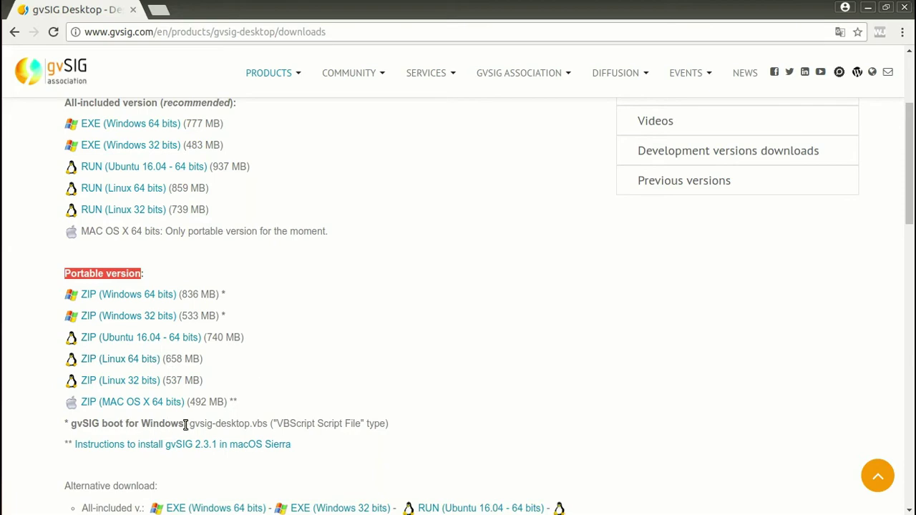
pyautogui.moveTo(191, 423); pyautogui.dragTo(266, 424)
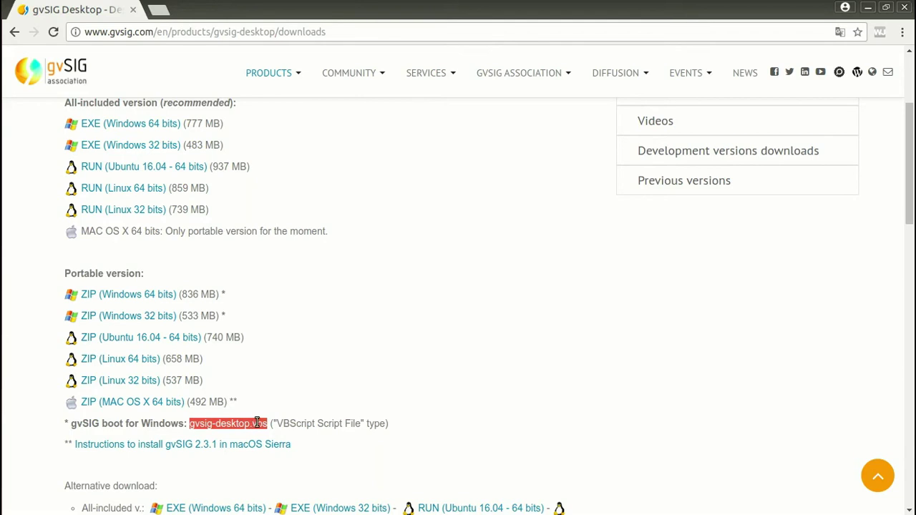
pyautogui.scroll(3, 323, 372)
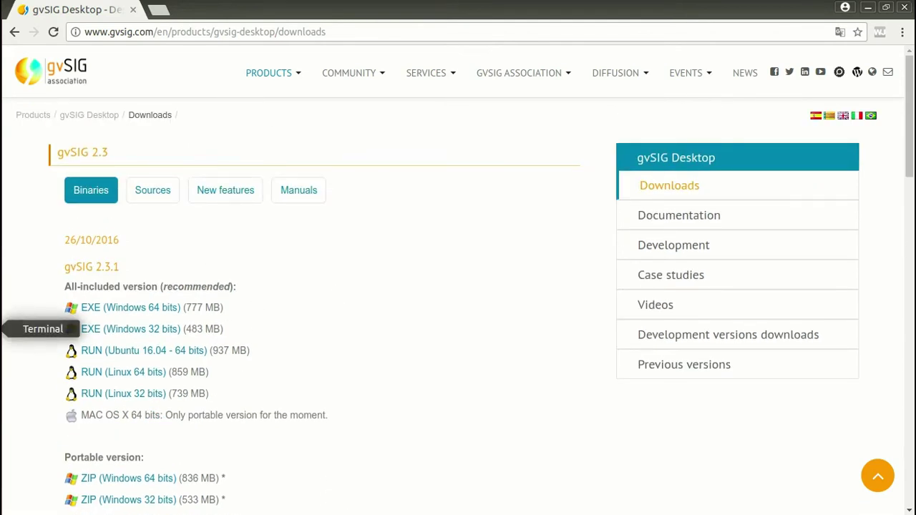
# - Switch to the terminal and launch gvSIG Desktop with ./gvSIG.sh
pyautogui.click(2, 328)
pyautogui.press('Up')
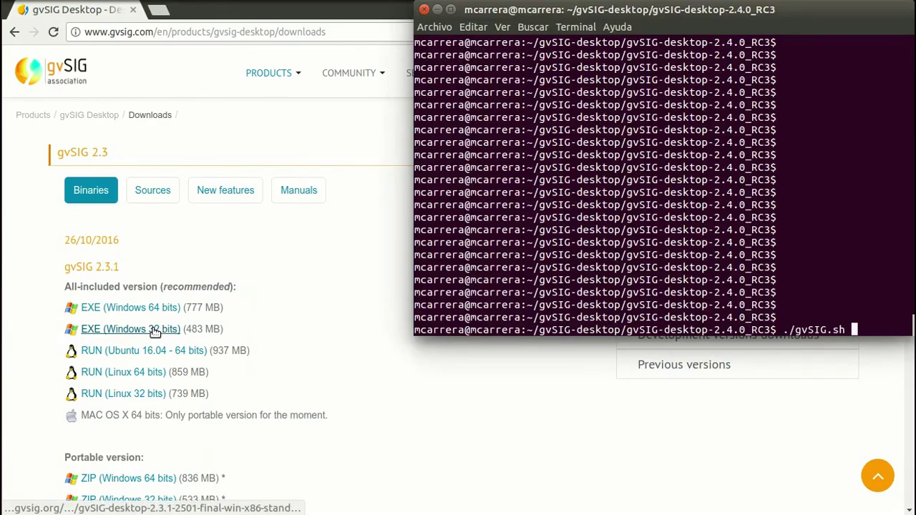
pyautogui.press('Return')
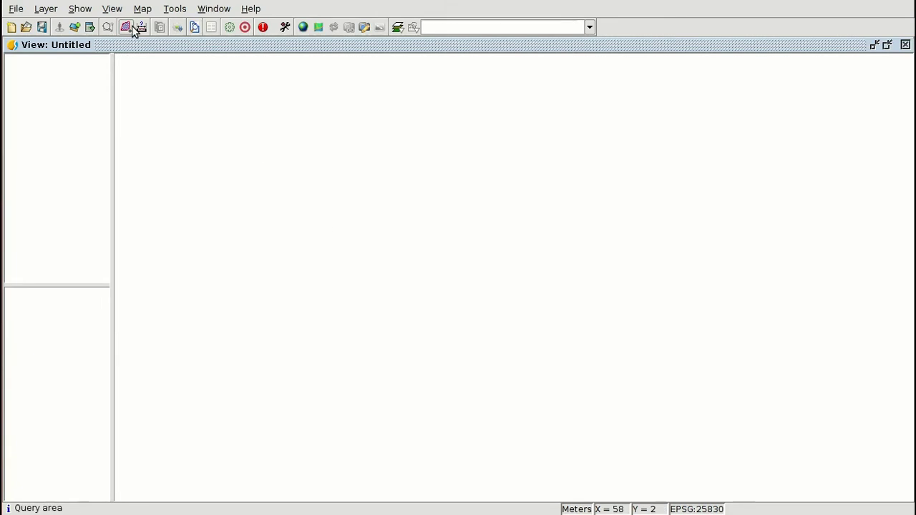
# - Show the project manager, look through the View, Table and Map document types, and select the Untitled view
pyautogui.click(113, 9)
pyautogui.click(91, 10)
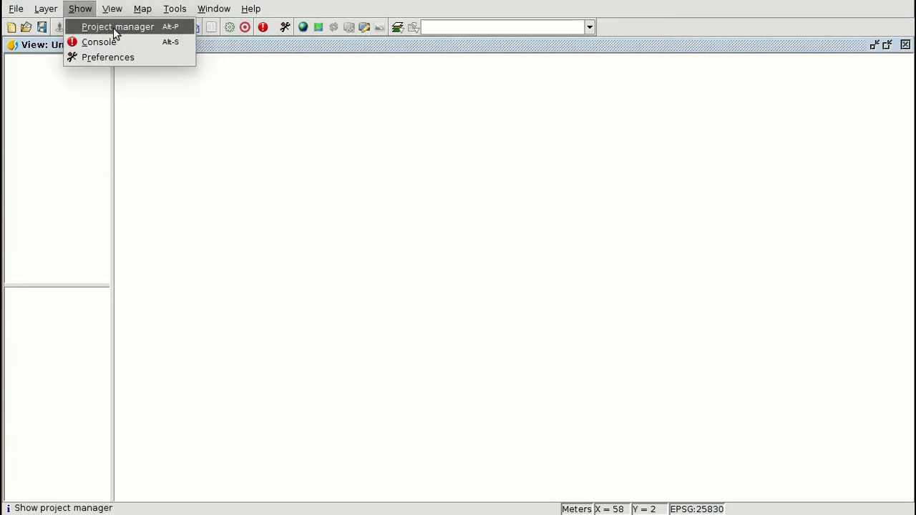
pyautogui.click(107, 26)
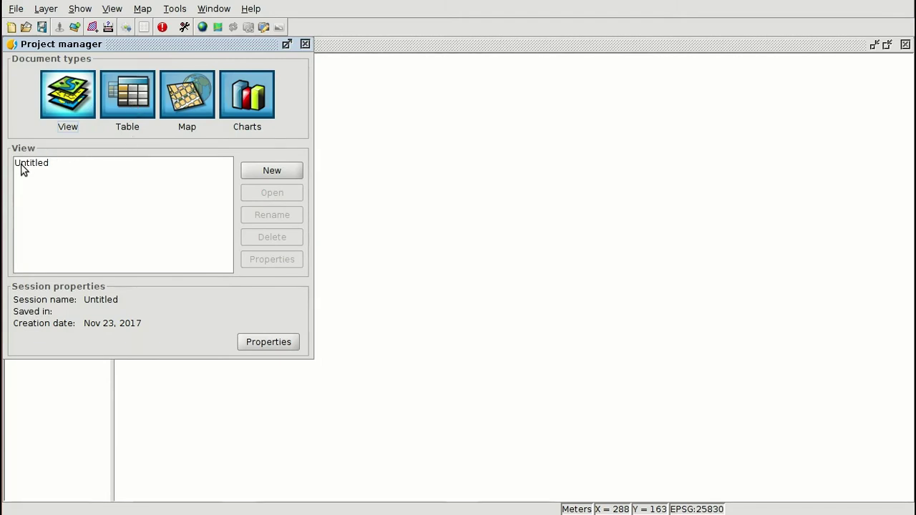
pyautogui.click(131, 128)
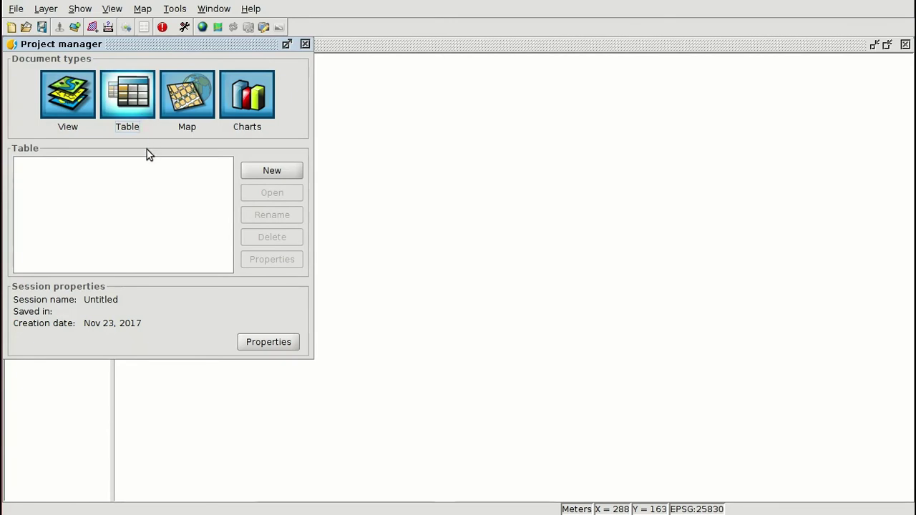
pyautogui.click(182, 103)
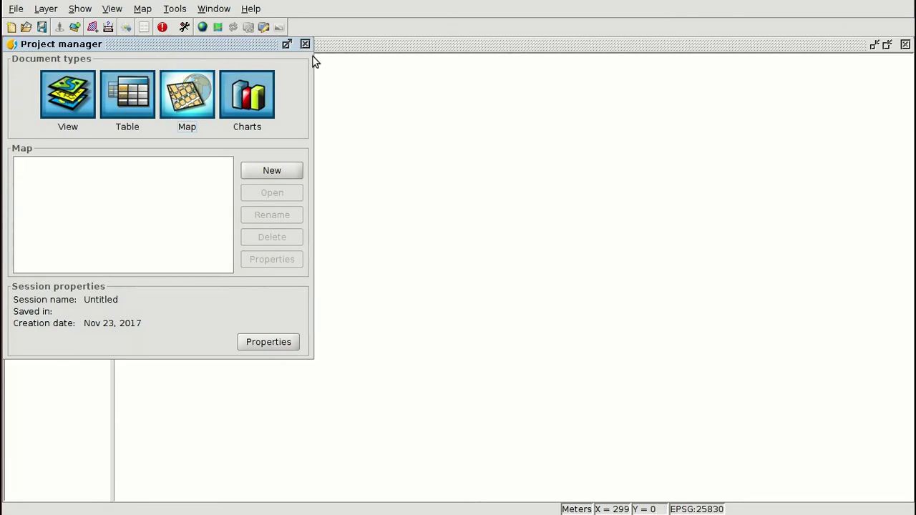
pyautogui.click(65, 92)
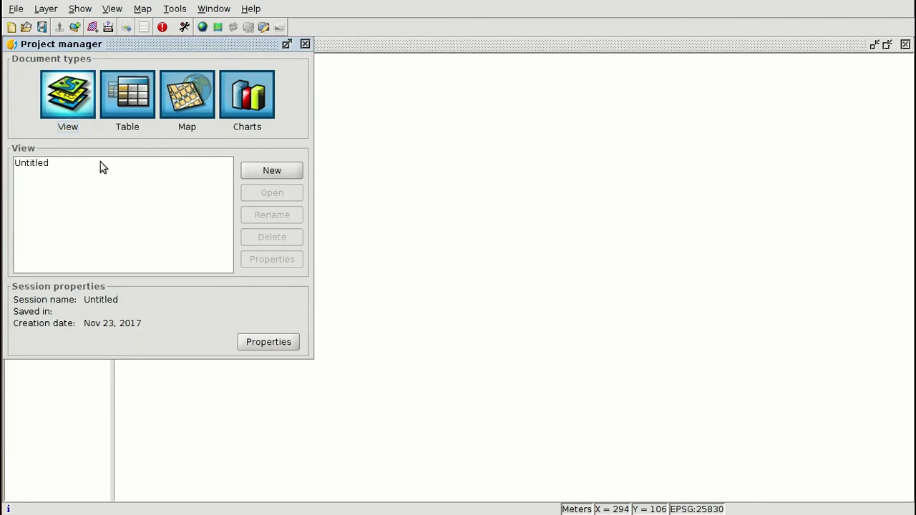
pyautogui.click(48, 162)
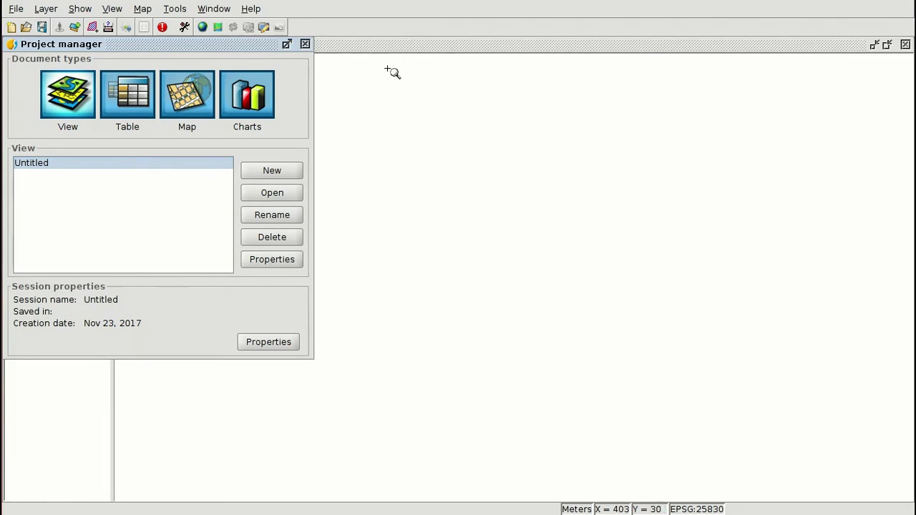
# - Return to the Untitled view, open its properties and enter View 1 as its name
pyautogui.click(393, 44)
pyautogui.click(112, 9)
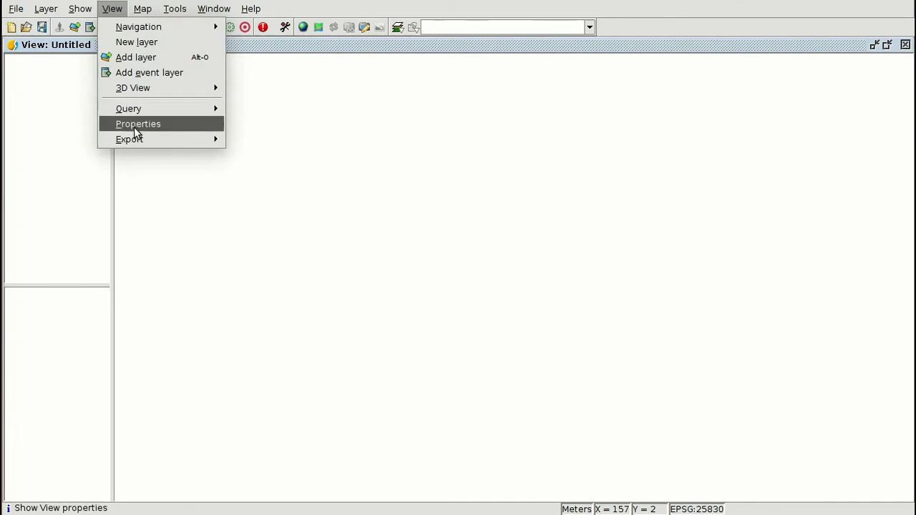
pyautogui.click(135, 124)
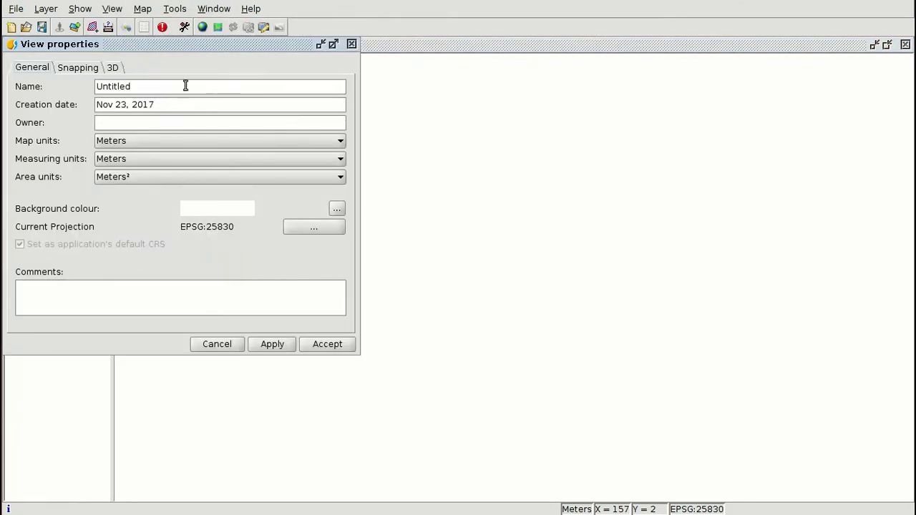
pyautogui.moveTo(160, 87); pyautogui.dragTo(97, 87)
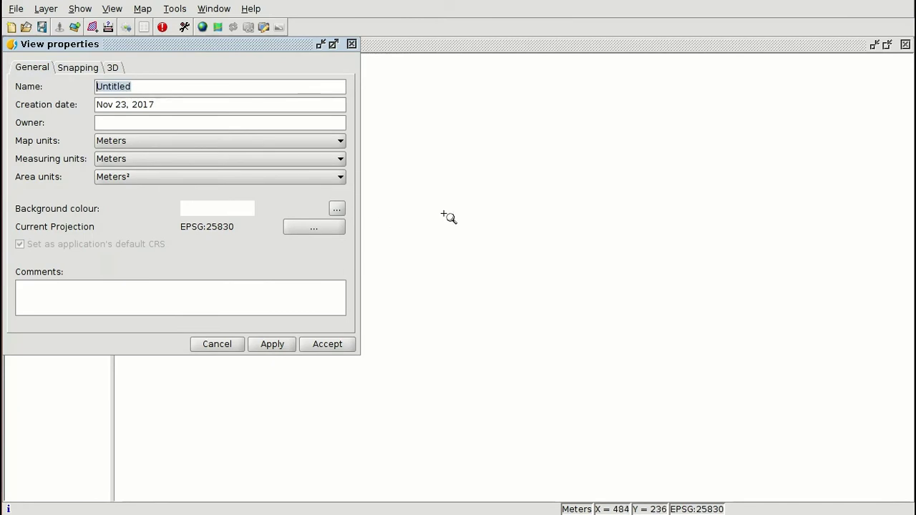
pyautogui.write('View 1')
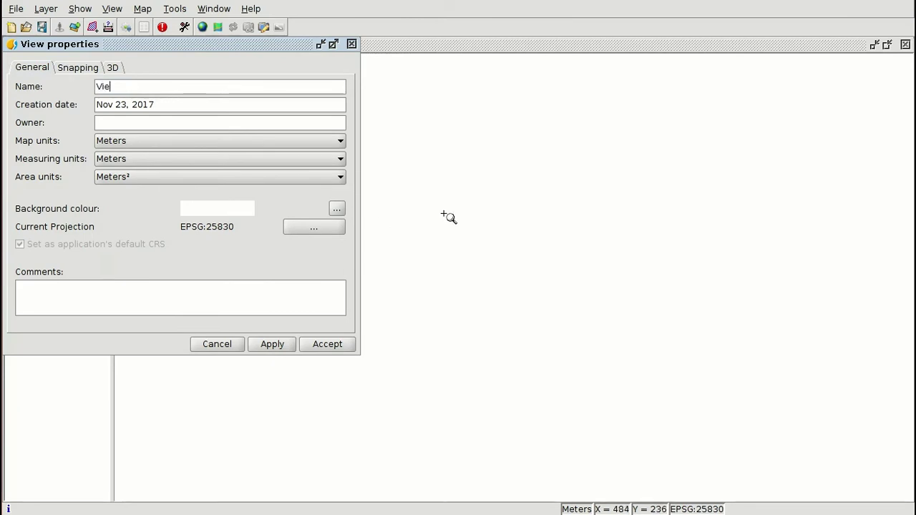
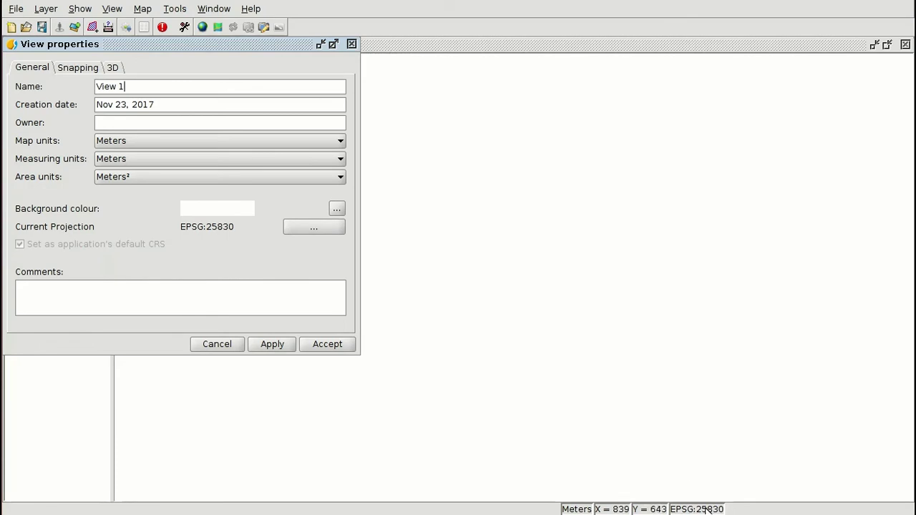
# - Set the view's projection to EPSG 26910, found by code in the EPSG repository, and accept the view properties
pyautogui.click(316, 233)
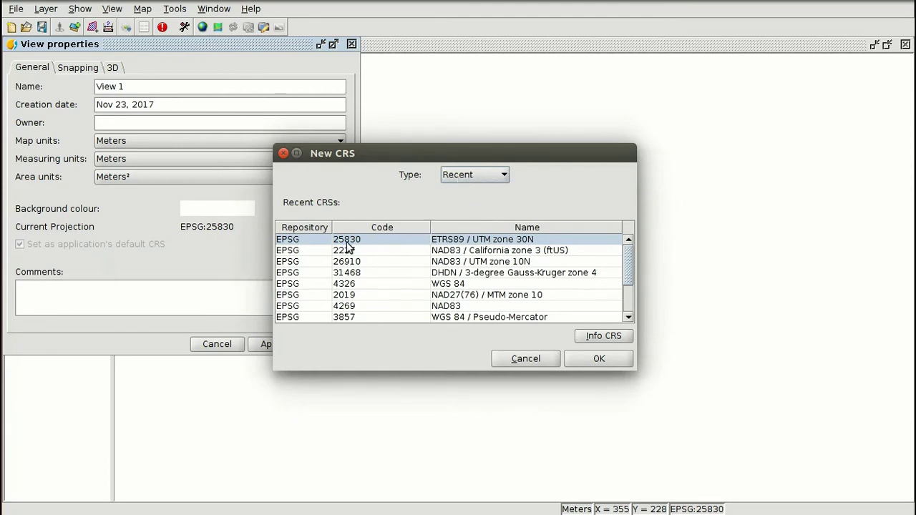
pyautogui.click(348, 284)
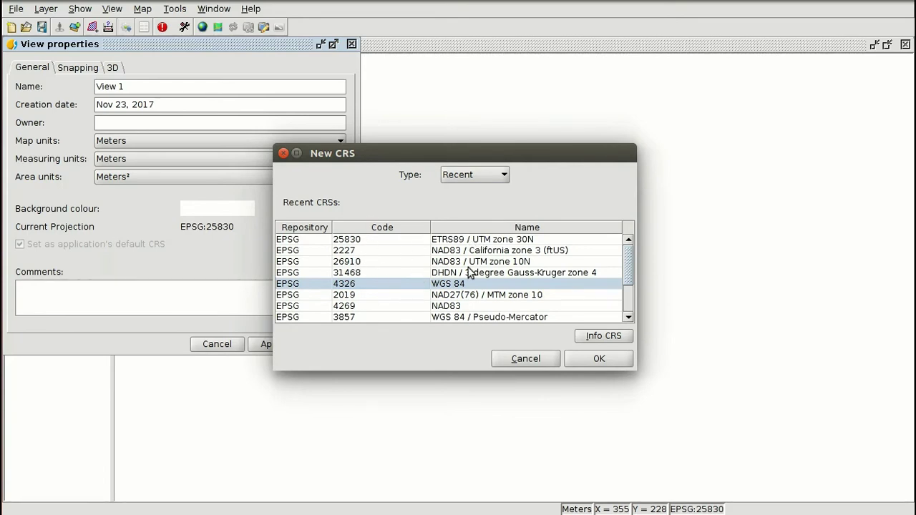
pyautogui.click(496, 176)
pyautogui.click(388, 202)
pyautogui.click(473, 174)
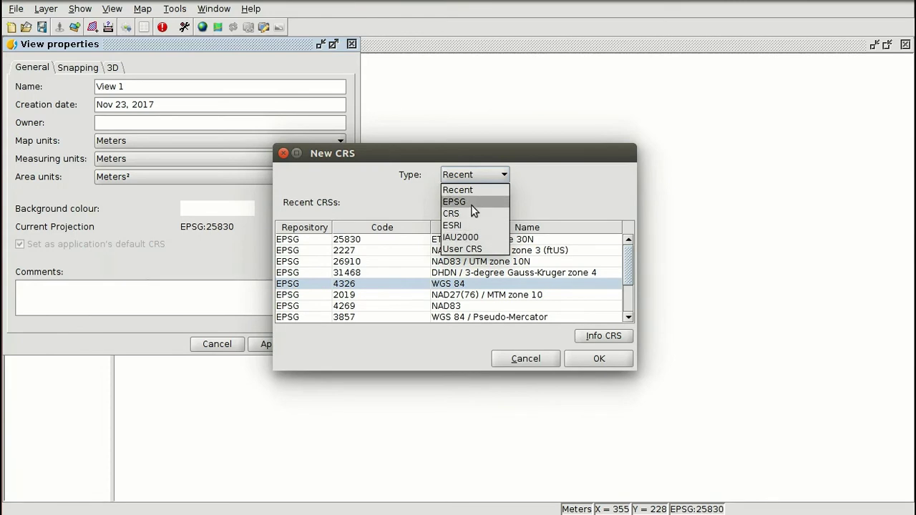
pyautogui.click(471, 203)
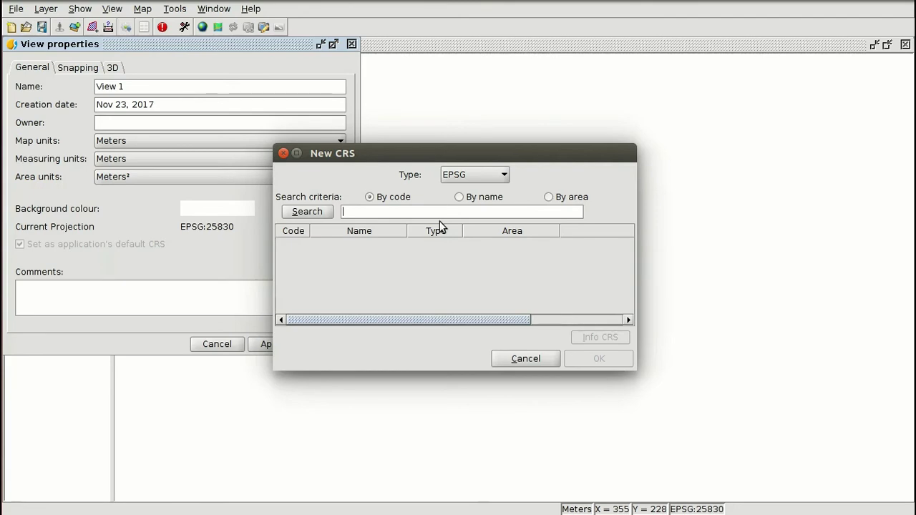
pyautogui.write('26910')
pyautogui.press('Return')
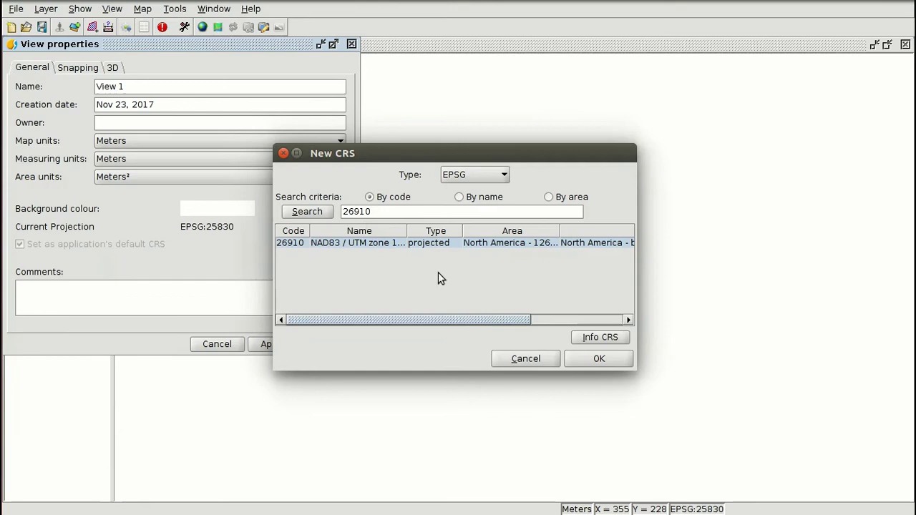
pyautogui.click(600, 359)
pyautogui.click(278, 343)
pyautogui.click(321, 346)
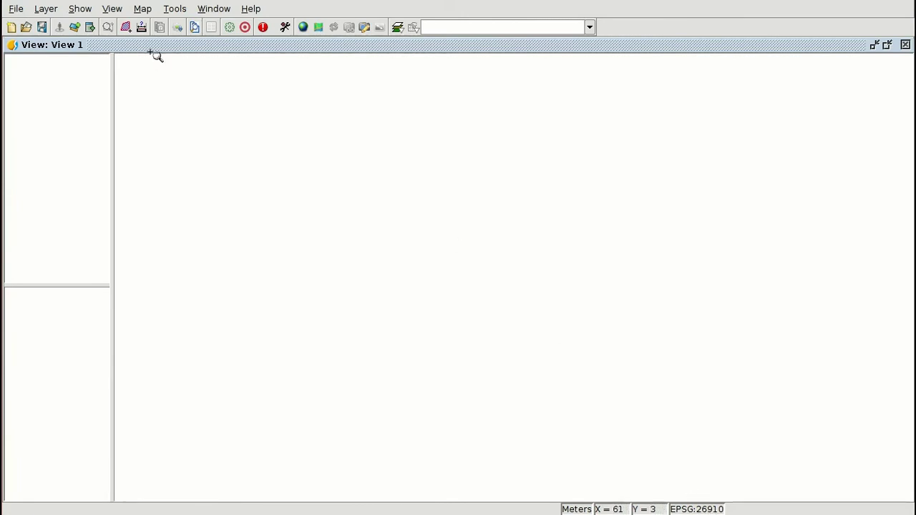
# - Open the application preferences and review the Folders and Language settings in the General group
pyautogui.click(77, 12)
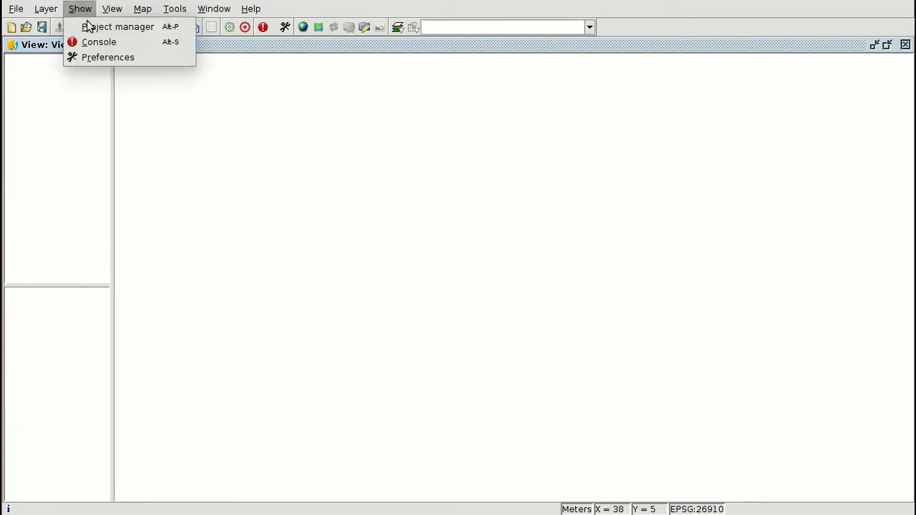
pyautogui.click(110, 57)
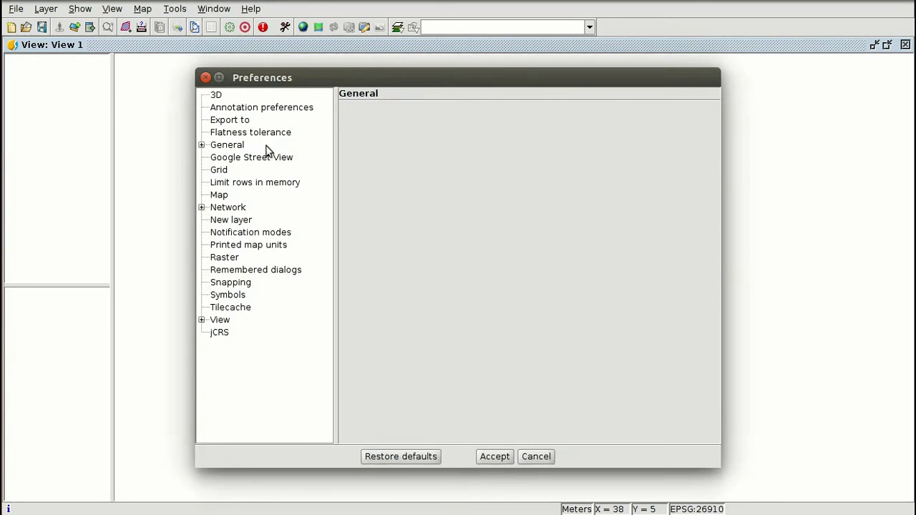
pyautogui.click(201, 145)
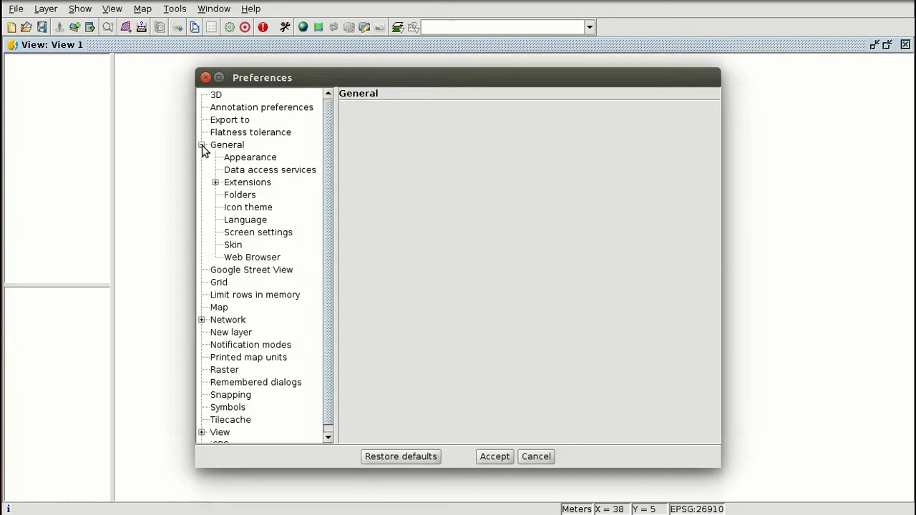
pyautogui.click(240, 198)
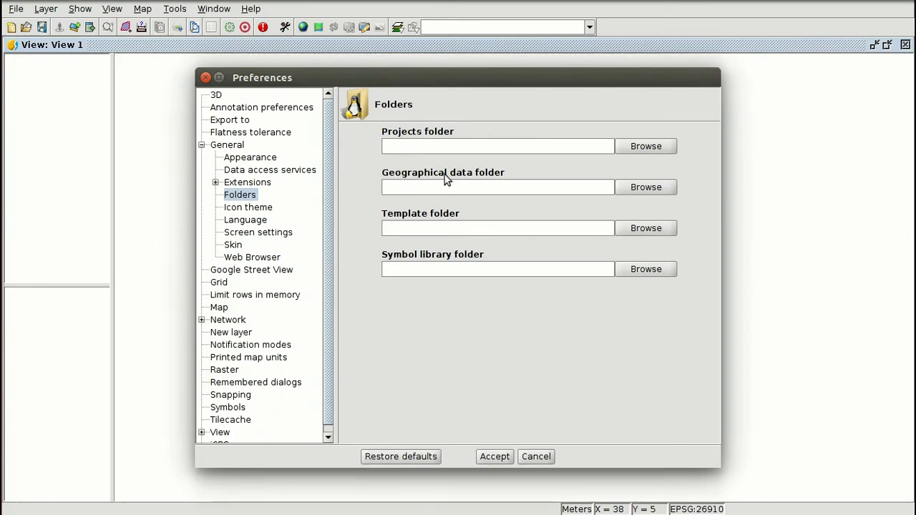
pyautogui.click(258, 220)
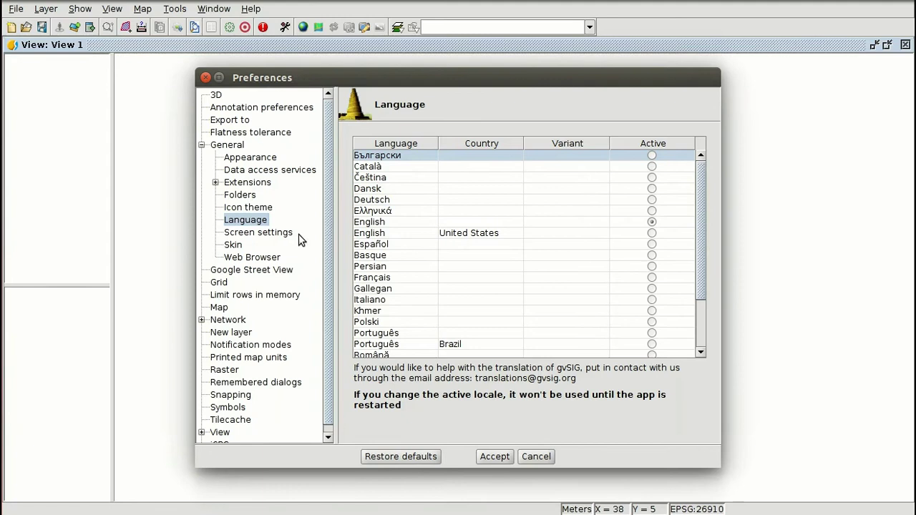
pyautogui.scroll(-2, 566, 229)
pyautogui.scroll(2, 600, 232)
pyautogui.scroll(-2, 602, 233)
pyautogui.scroll(2, 602, 233)
pyautogui.scroll(-1, 251, 268)
# - Test the network connection in the Network preferences and view the Firewall/Proxy settings
pyautogui.click(202, 313)
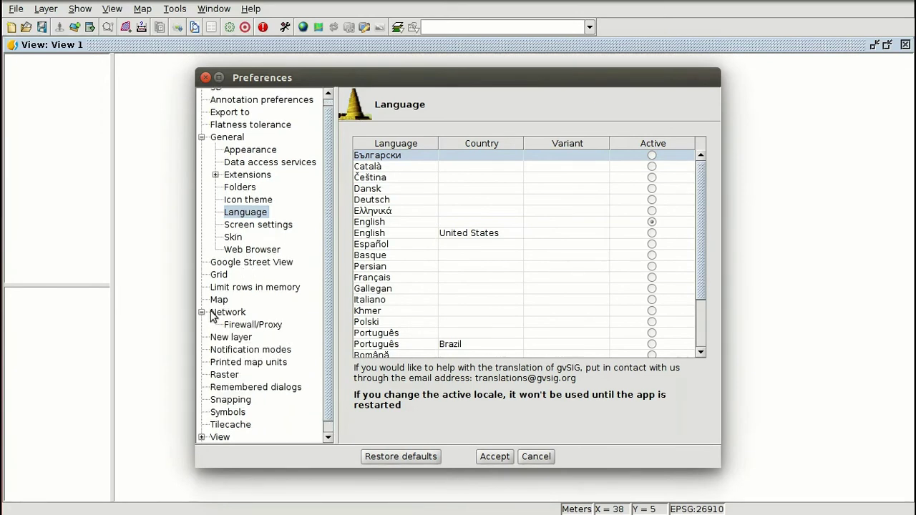
pyautogui.click(219, 314)
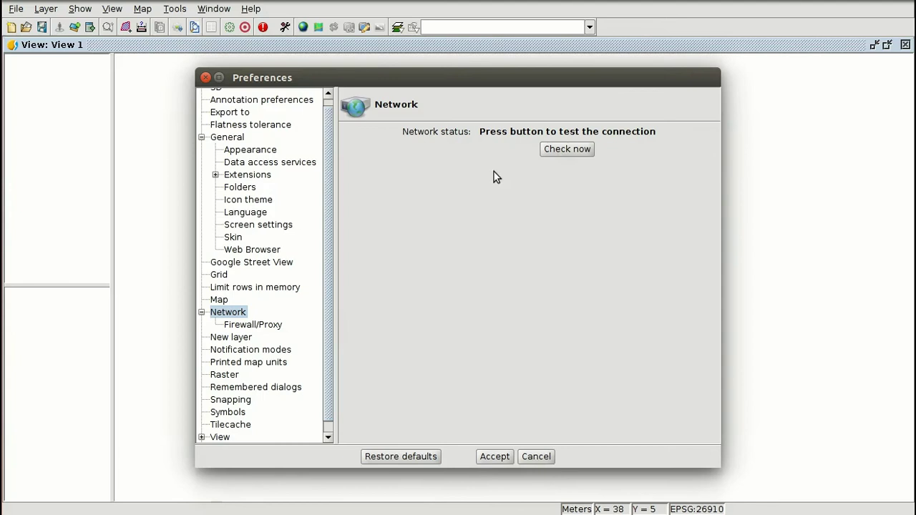
pyautogui.click(565, 152)
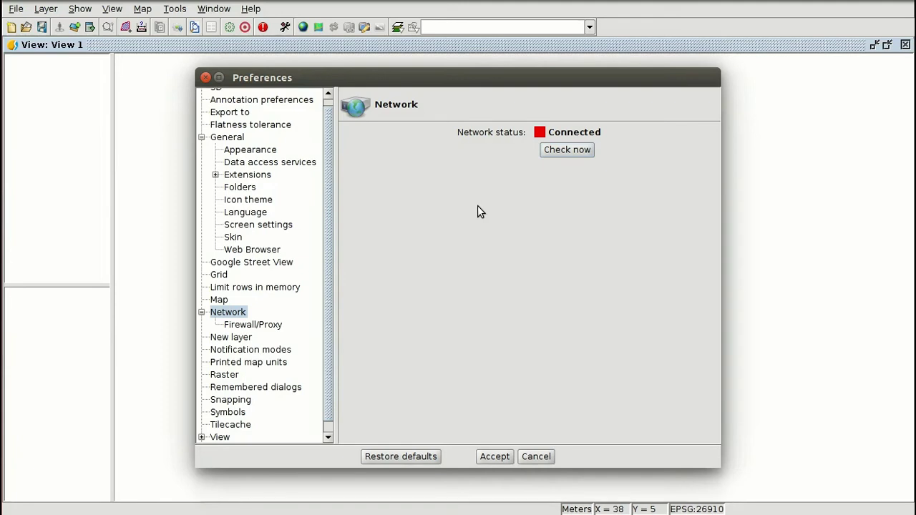
pyautogui.click(262, 326)
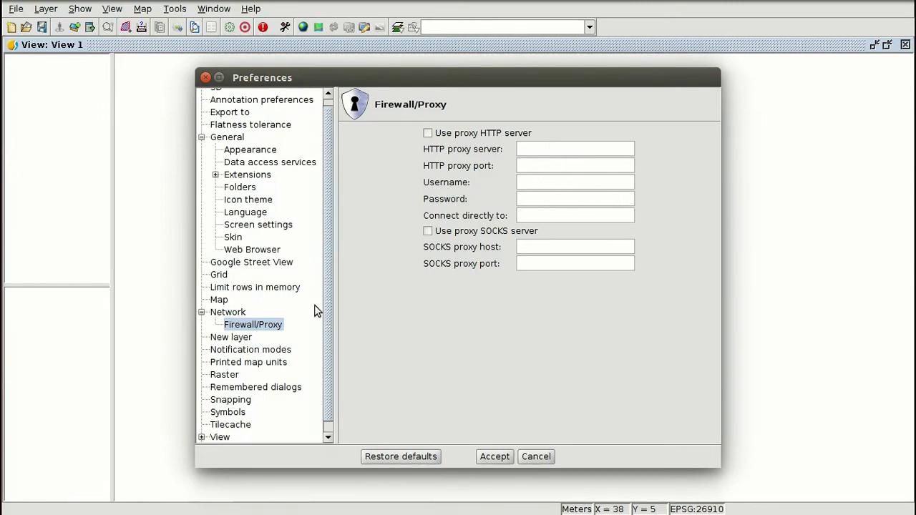
# - Review the View preferences, including the default projection's recent reference systems, and leave the reference system chooser without changing it
pyautogui.scroll(-1, 315, 312)
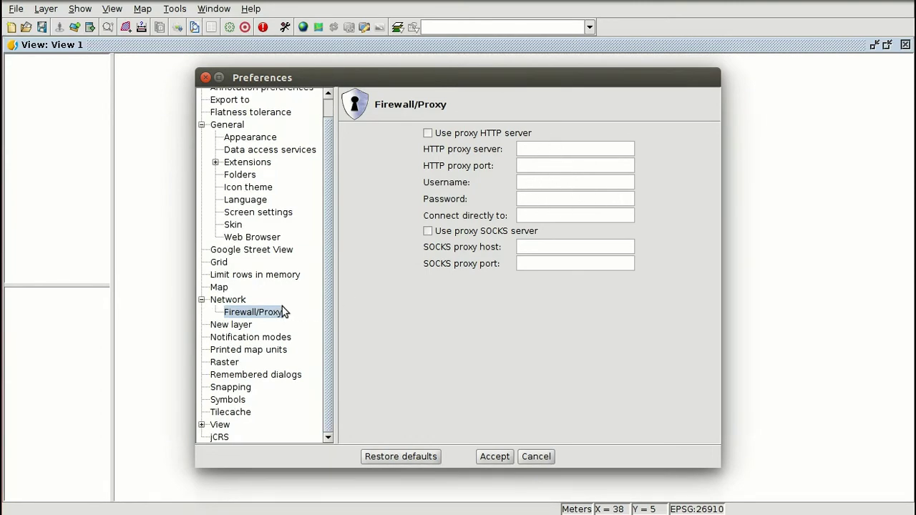
pyautogui.click(201, 425)
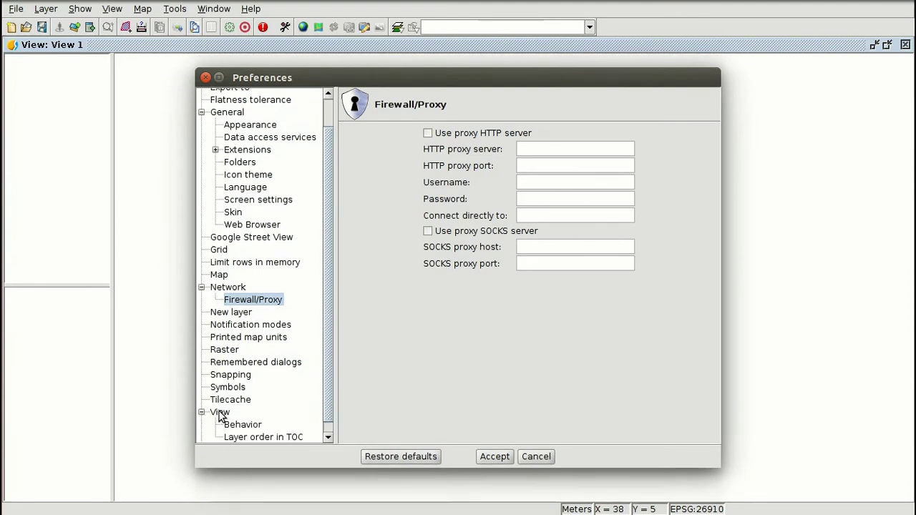
pyautogui.click(220, 414)
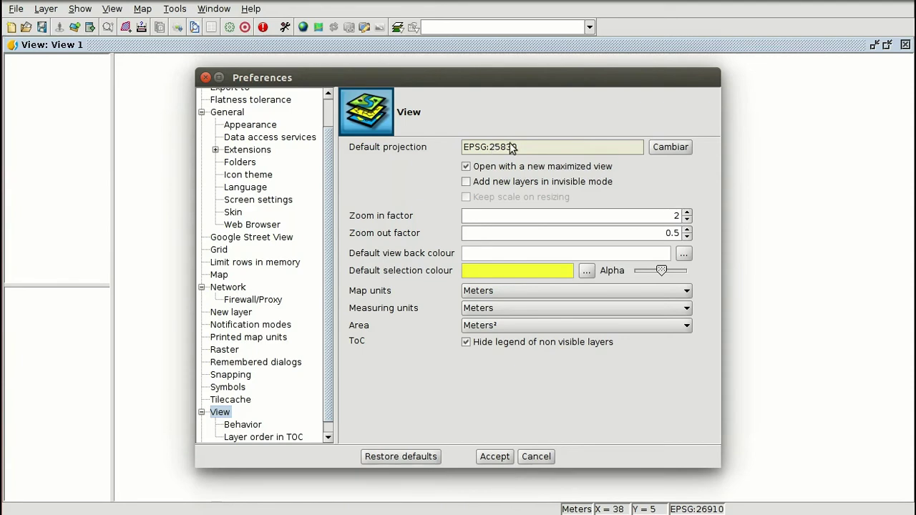
pyautogui.click(670, 147)
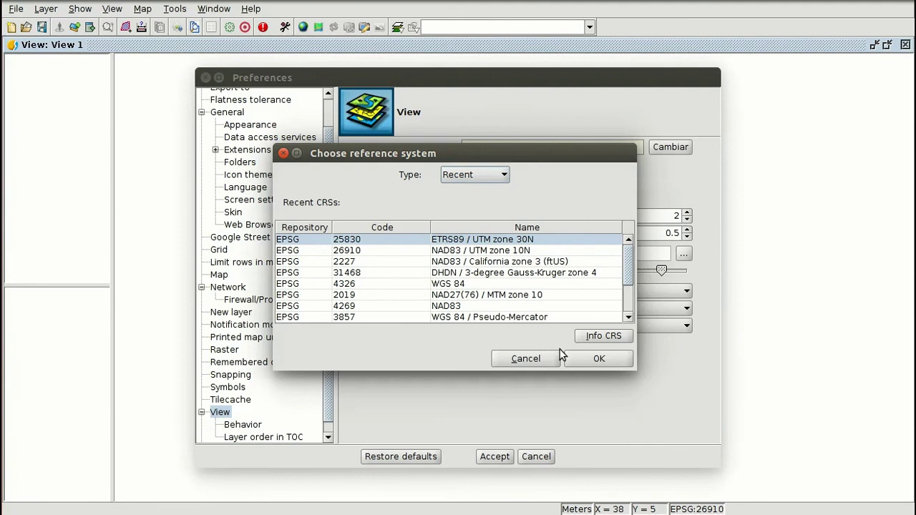
pyautogui.click(526, 358)
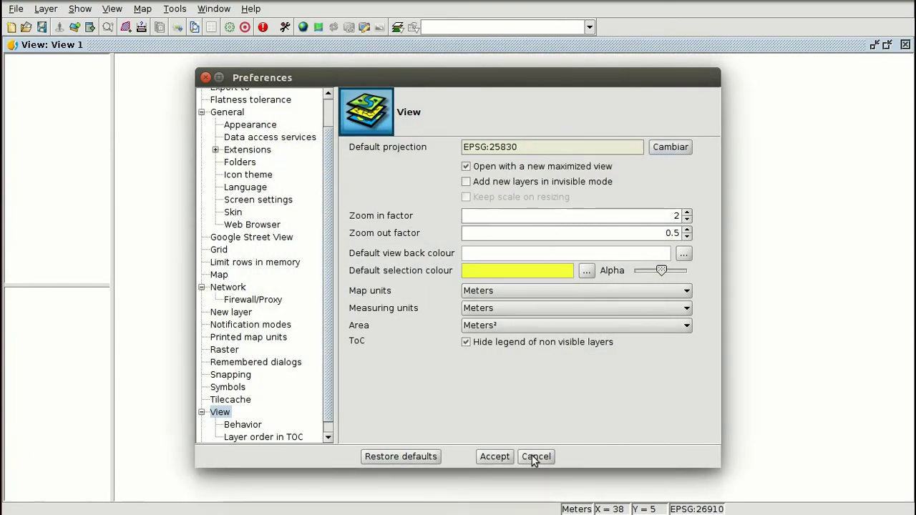
# - Look at the view Behavior preferences, set the TOC layer sorting to Raster-Polygon-Line-Point order and accept the preferences
pyautogui.click(243, 426)
pyautogui.click(247, 438)
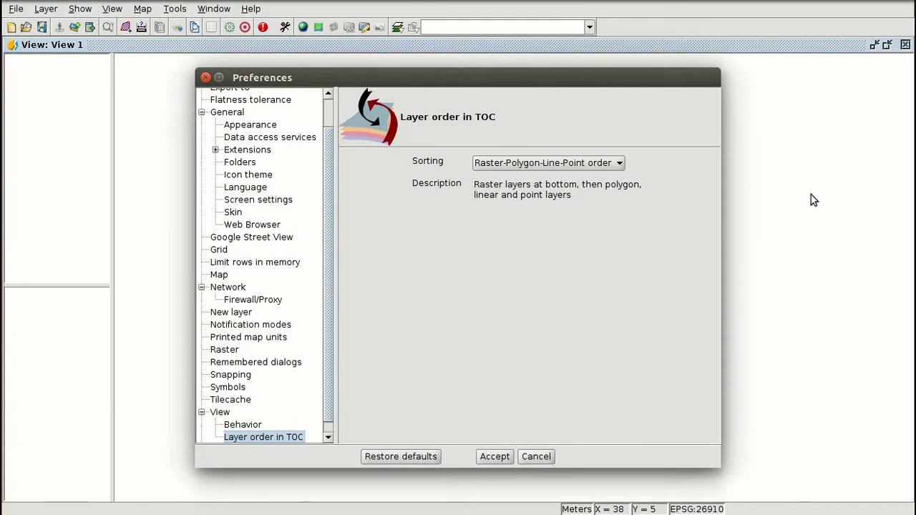
pyautogui.click(575, 164)
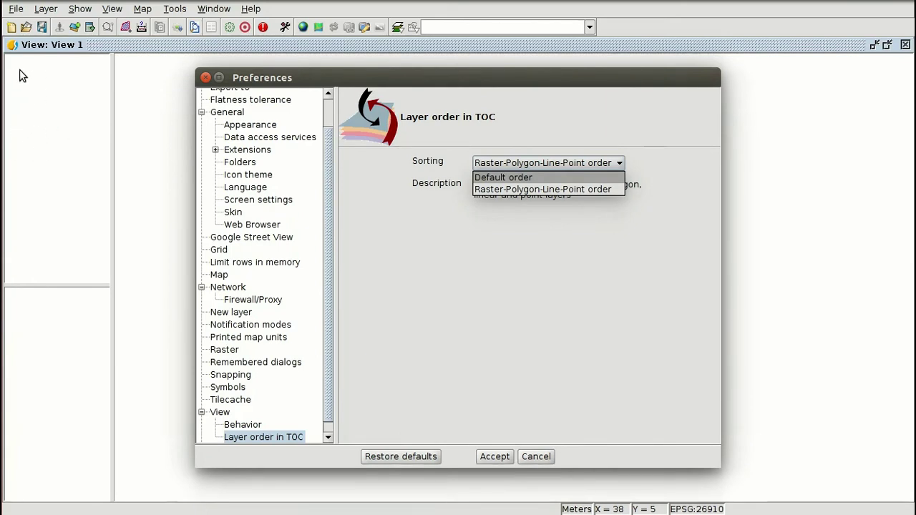
pyautogui.click(503, 187)
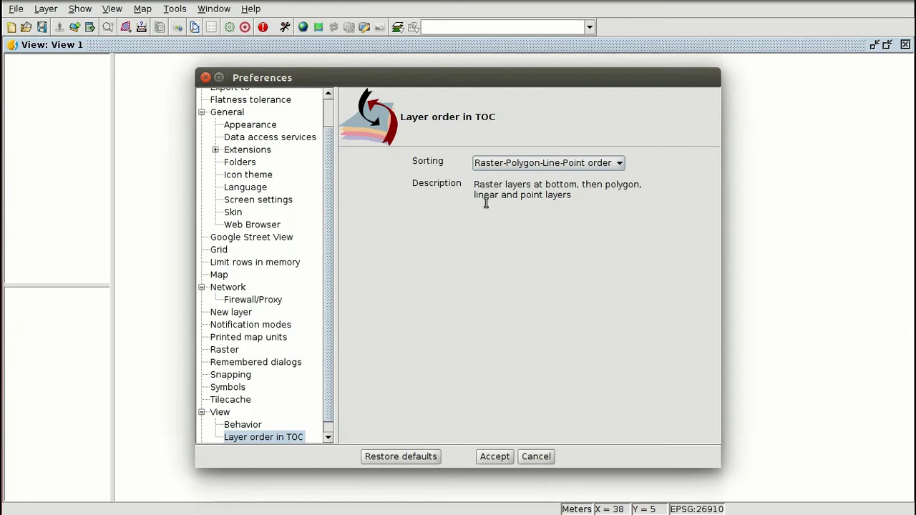
pyautogui.click(500, 456)
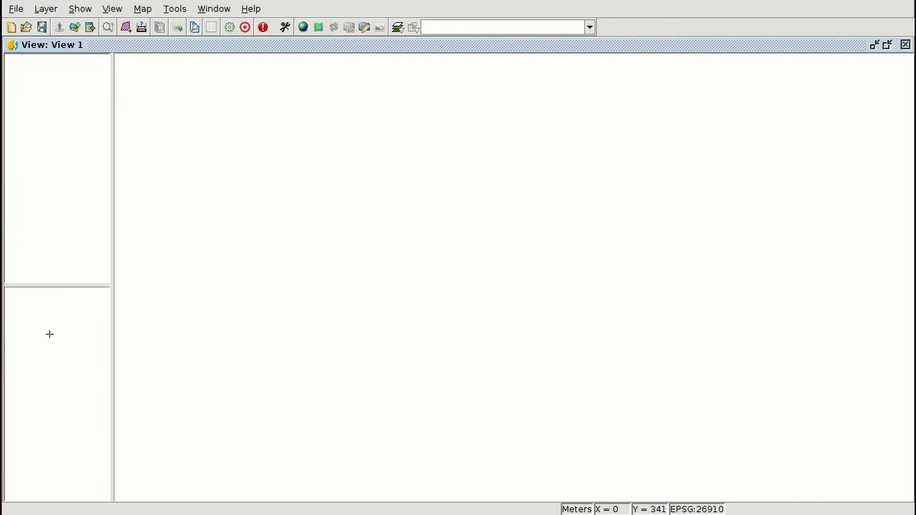
# - Start adding a file layer and browse to the Module_3 folder within Ayuntamientos_en/1-course
pyautogui.click(75, 28)
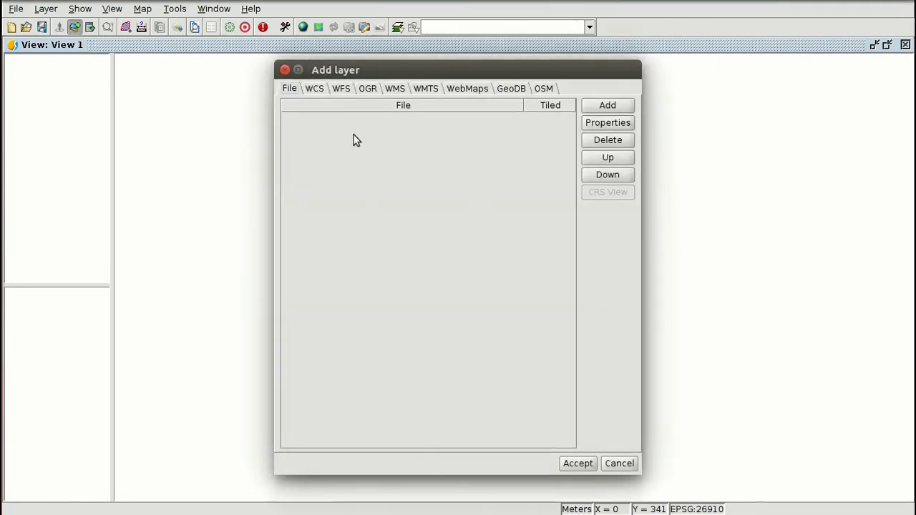
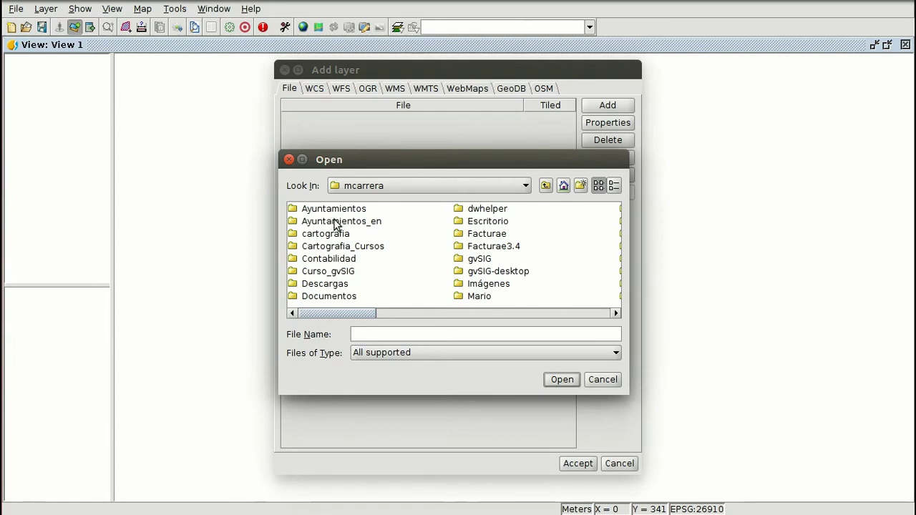
pyautogui.doubleClick(334, 223)
pyautogui.doubleClick(325, 209)
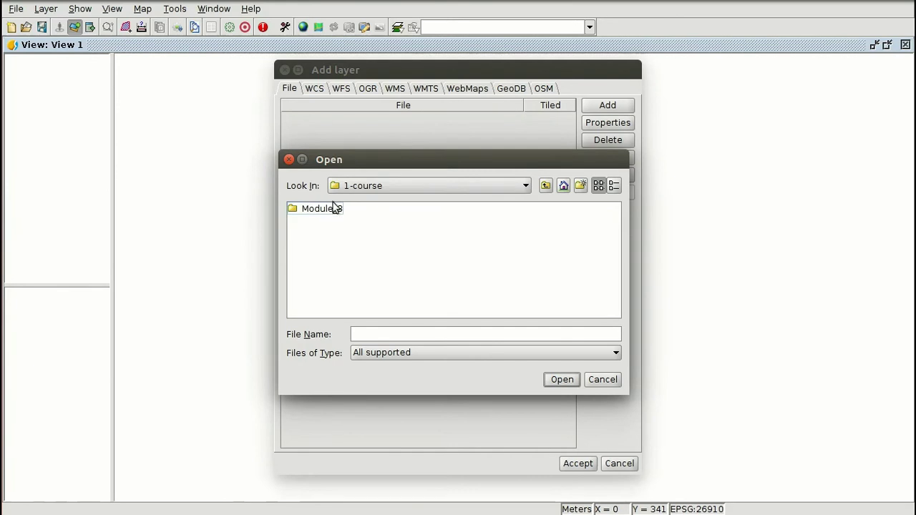
pyautogui.doubleClick(328, 209)
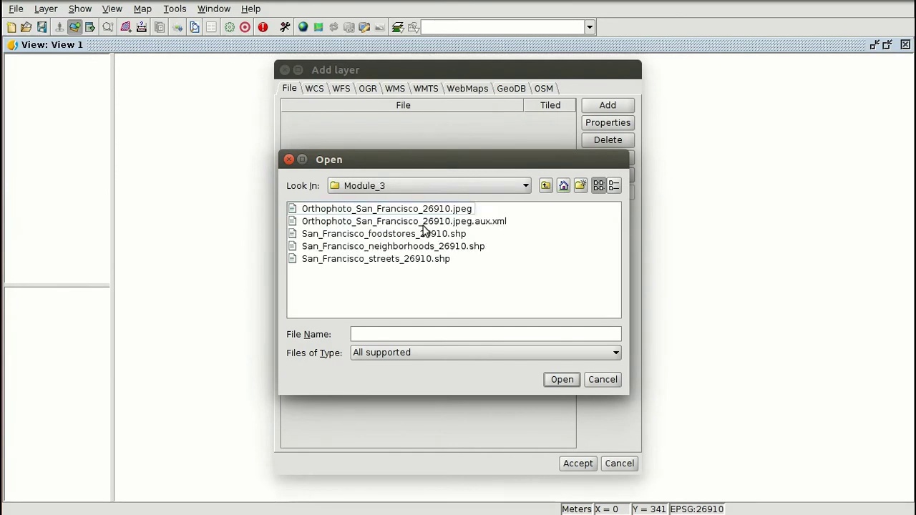
# - Load Orthophoto_San_Francisco_26910.jpeg into the view normally, without caching it as tiles
pyautogui.click(460, 210)
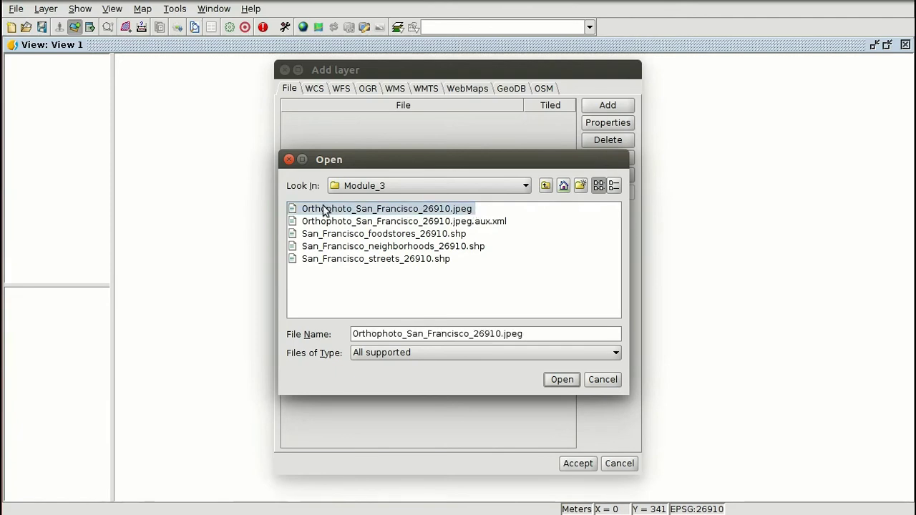
pyautogui.click(410, 236)
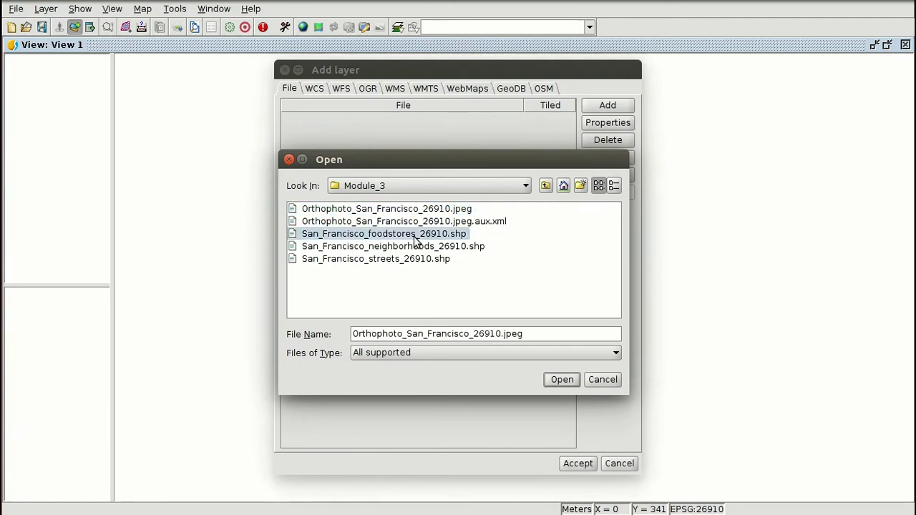
pyautogui.click(412, 247)
pyautogui.click(410, 258)
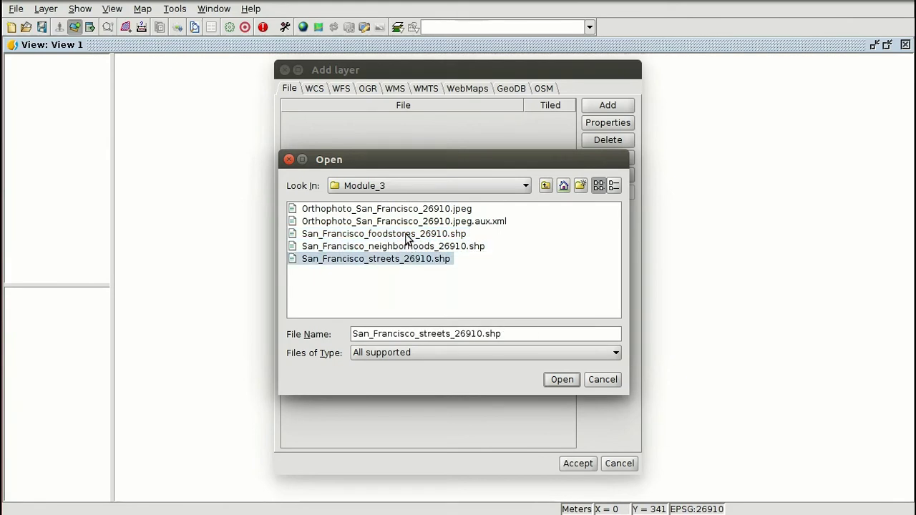
pyautogui.click(409, 235)
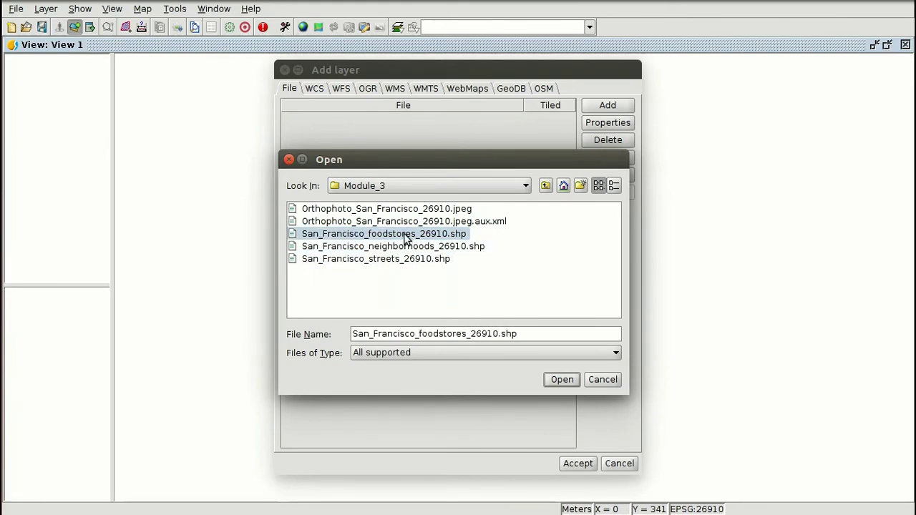
pyautogui.click(395, 210)
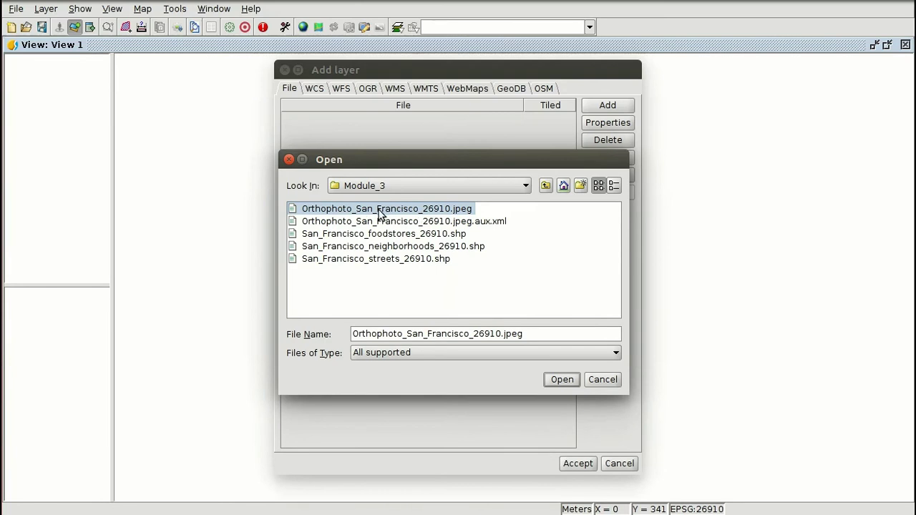
pyautogui.click(560, 380)
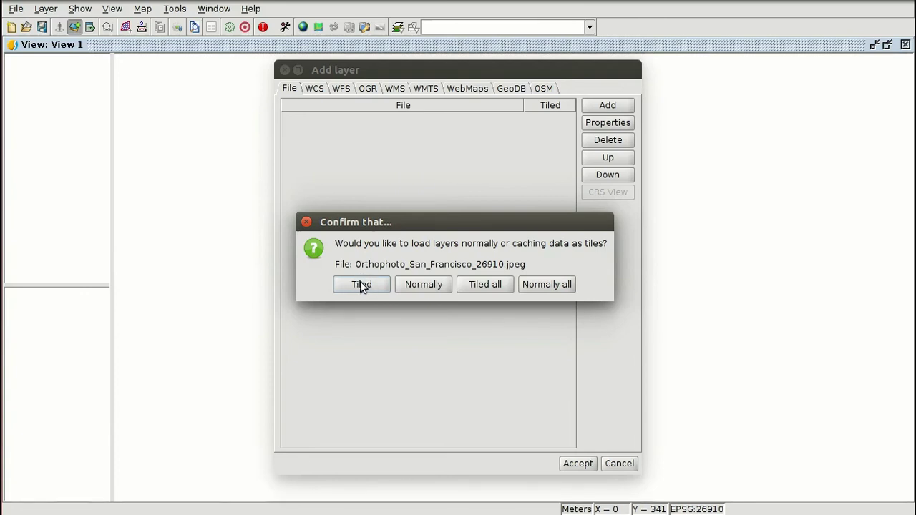
pyautogui.click(427, 286)
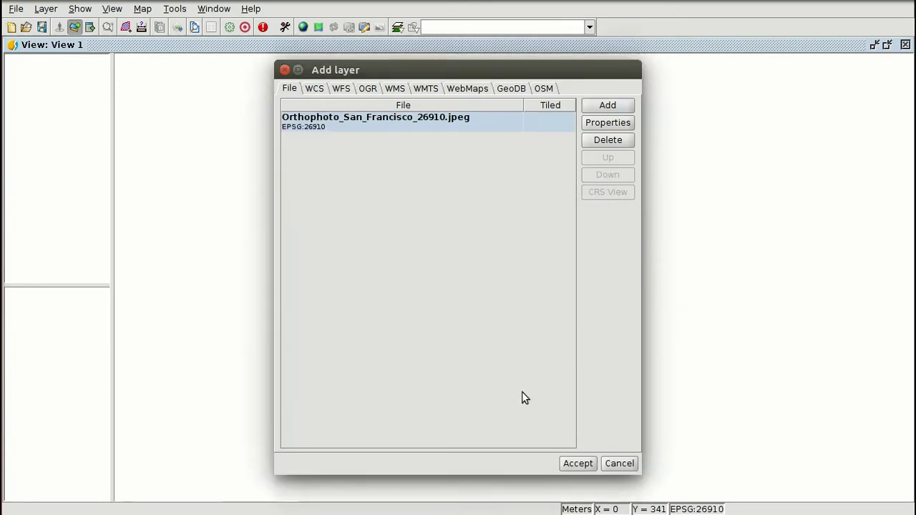
pyautogui.click(580, 465)
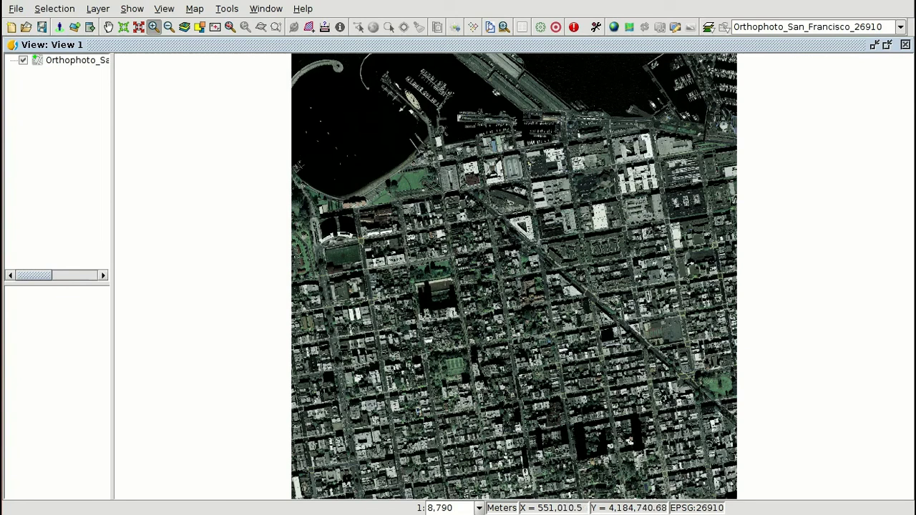
# - Start adding another layer to View 1 and choose San_Francisco_neighborhoods_26910.shp from the Module_3 folder
pyautogui.moveTo(415, 127); pyautogui.dragTo(609, 257)
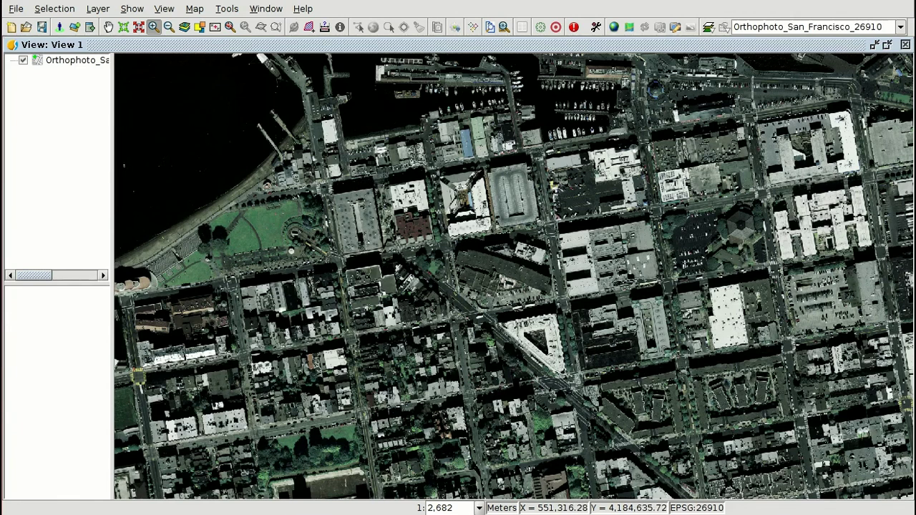
pyautogui.rightClick(562, 179)
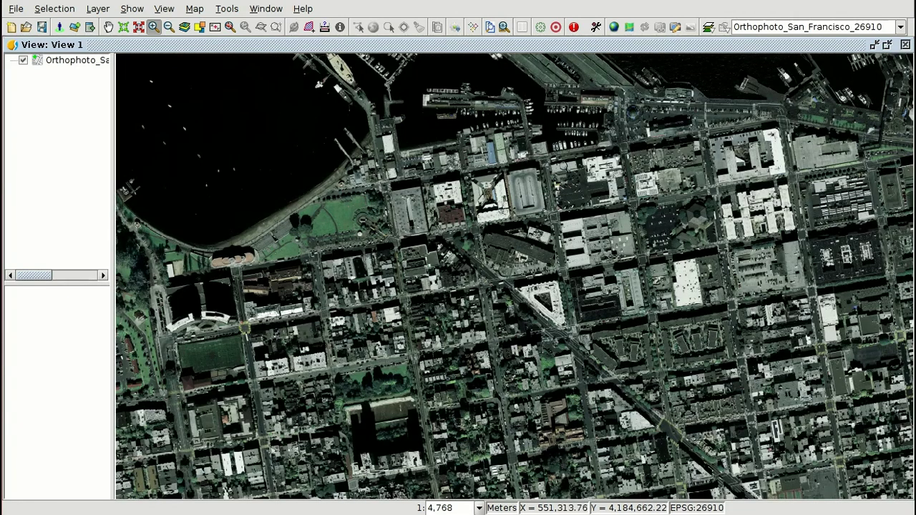
pyautogui.click(75, 28)
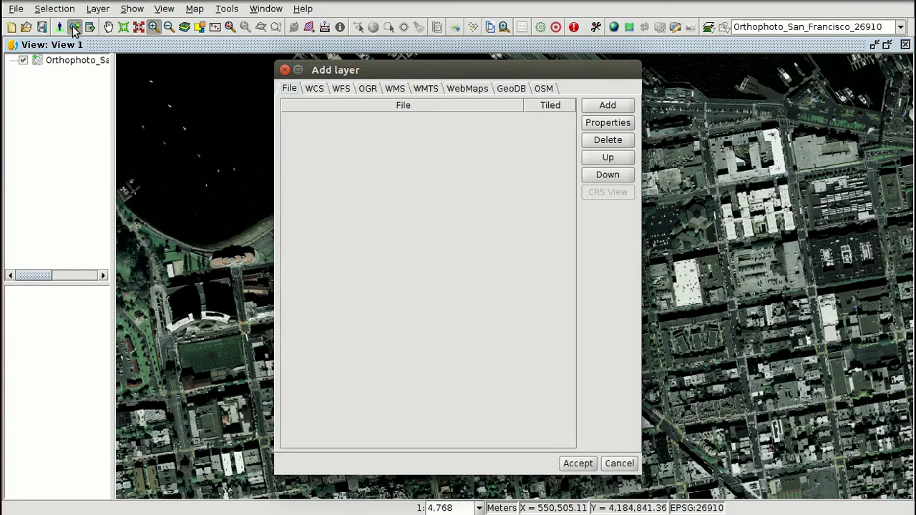
pyautogui.click(285, 70)
pyautogui.click(165, 11)
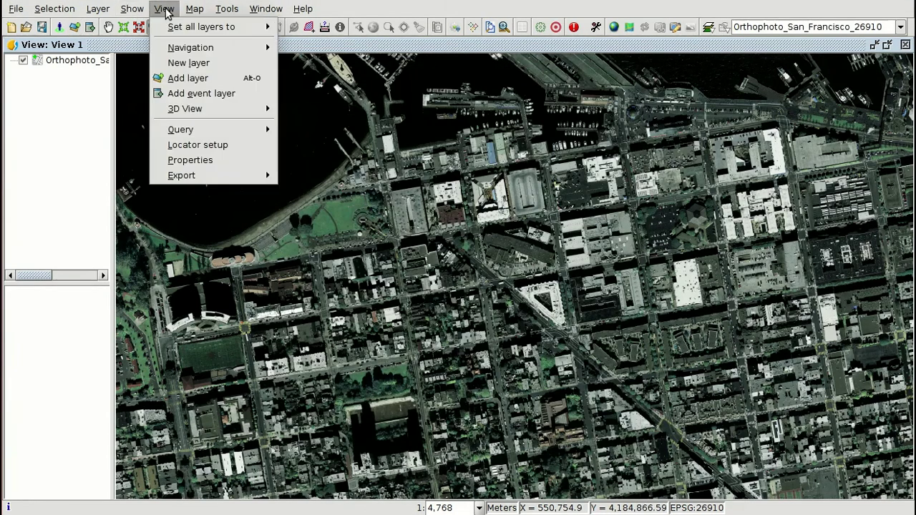
pyautogui.click(191, 80)
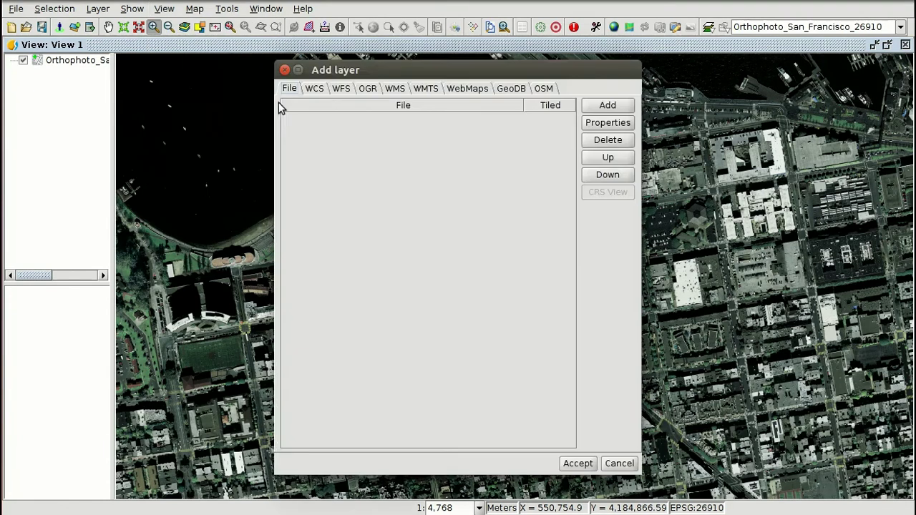
pyautogui.click(606, 108)
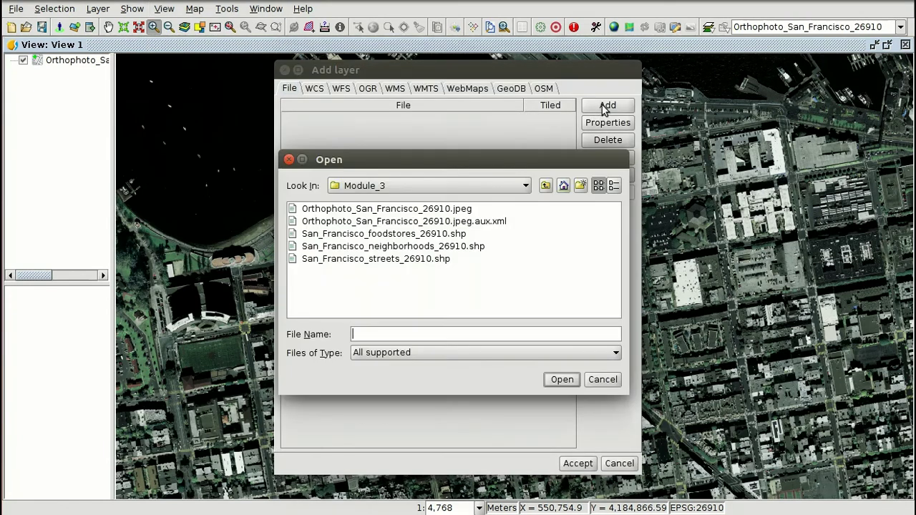
pyautogui.click(433, 247)
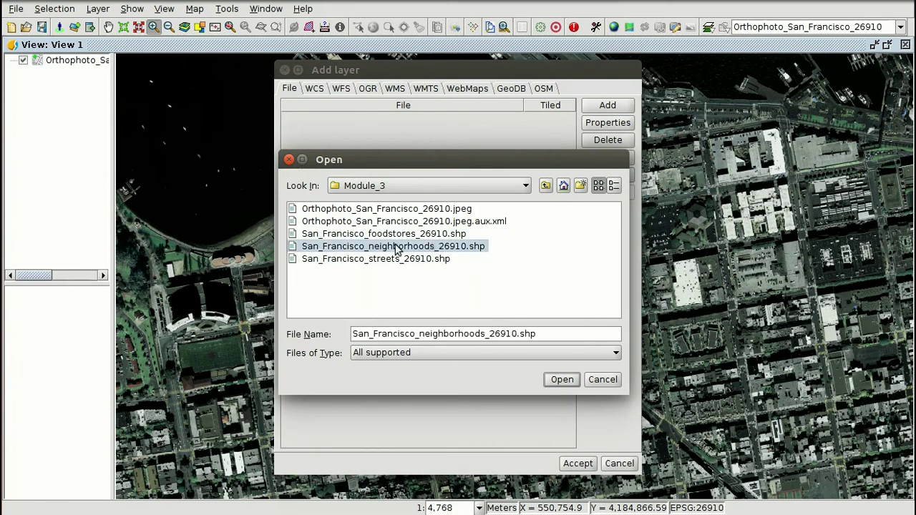
pyautogui.click(553, 378)
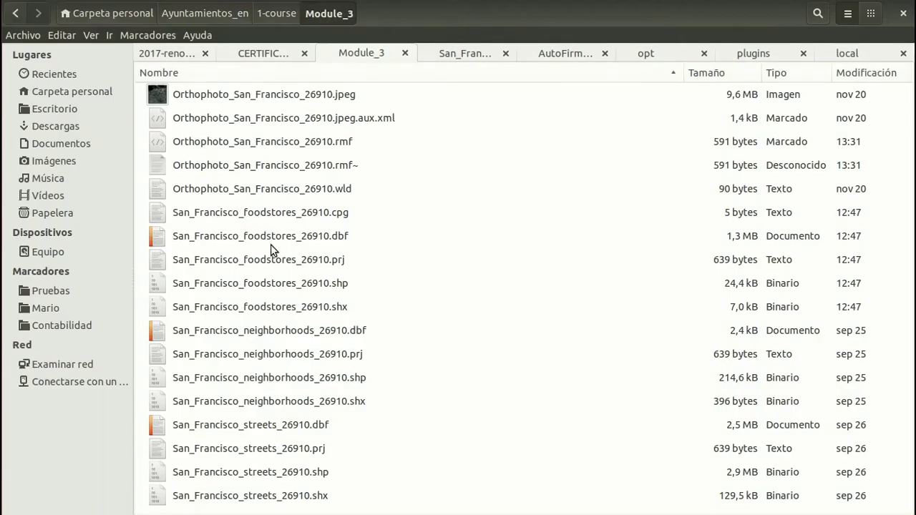
# - In the file manager, examine the neighborhoods shapefile's dbf, prj, shp and shx component files, and return to gvSIG
pyautogui.click(280, 329)
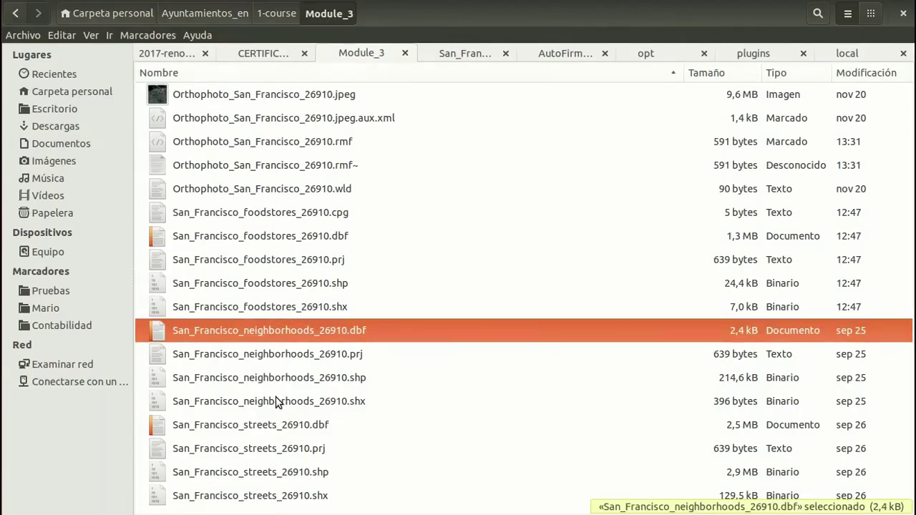
pyautogui.keyDown('shift'); pyautogui.click(278, 402); pyautogui.keyUp('shift')
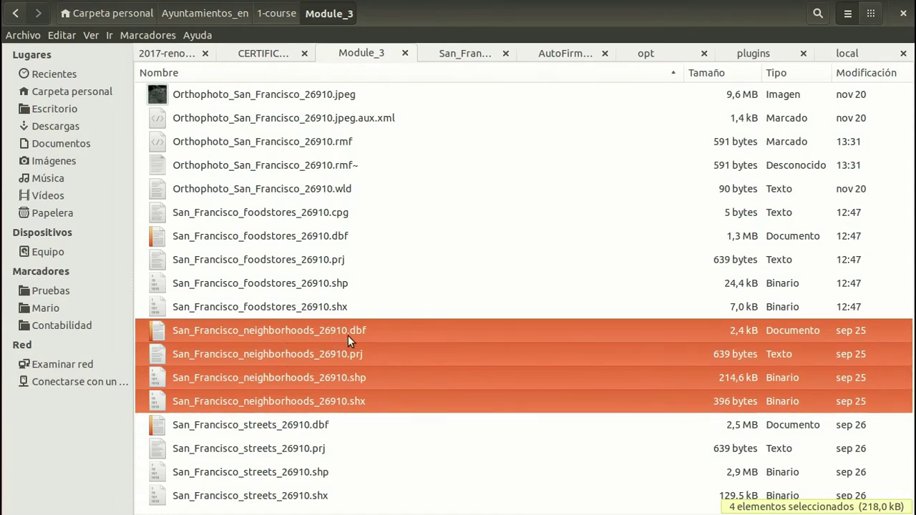
pyautogui.click(351, 379)
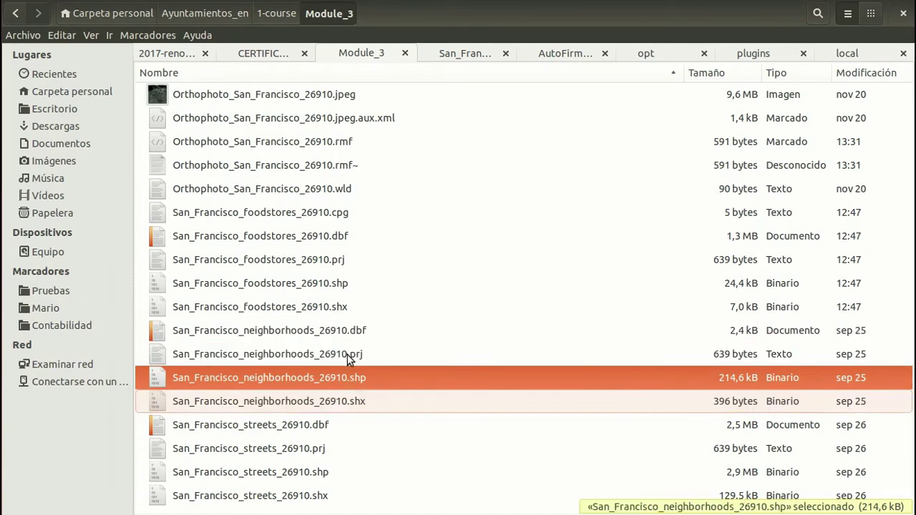
pyautogui.click(345, 331)
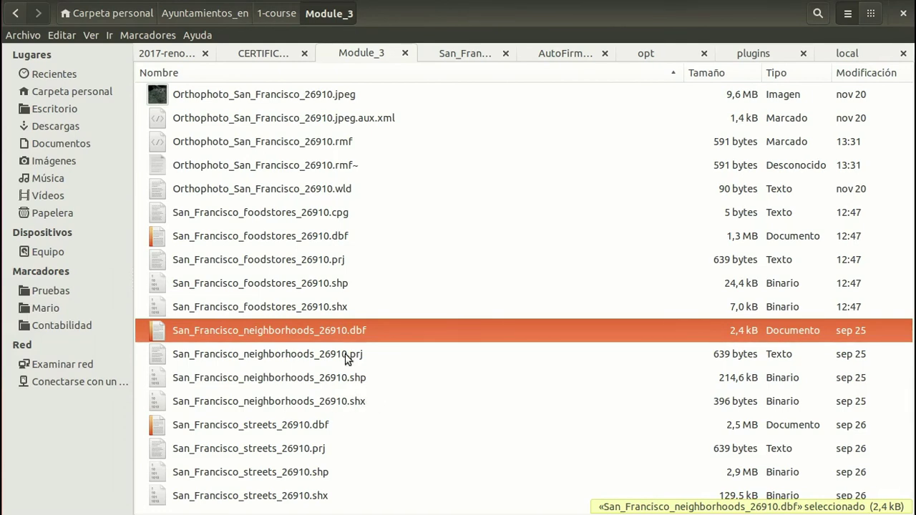
pyautogui.click(308, 354)
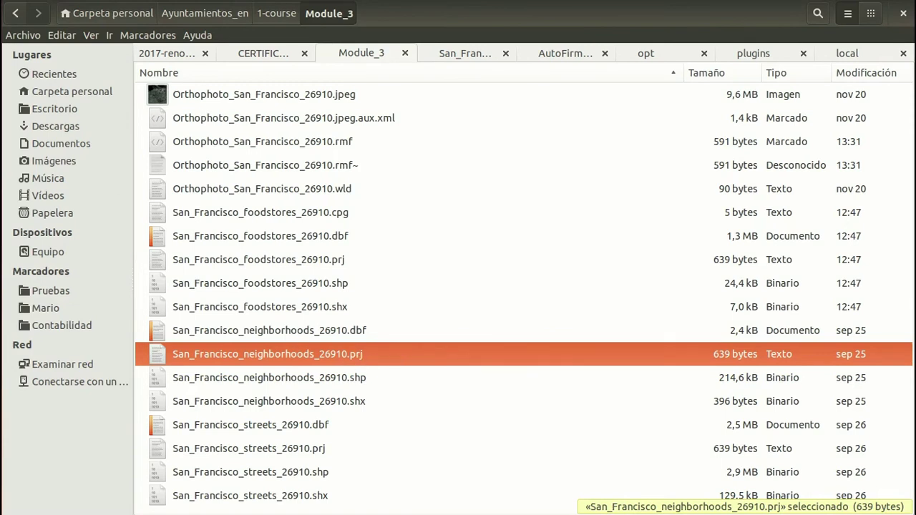
pyautogui.click(70, 204)
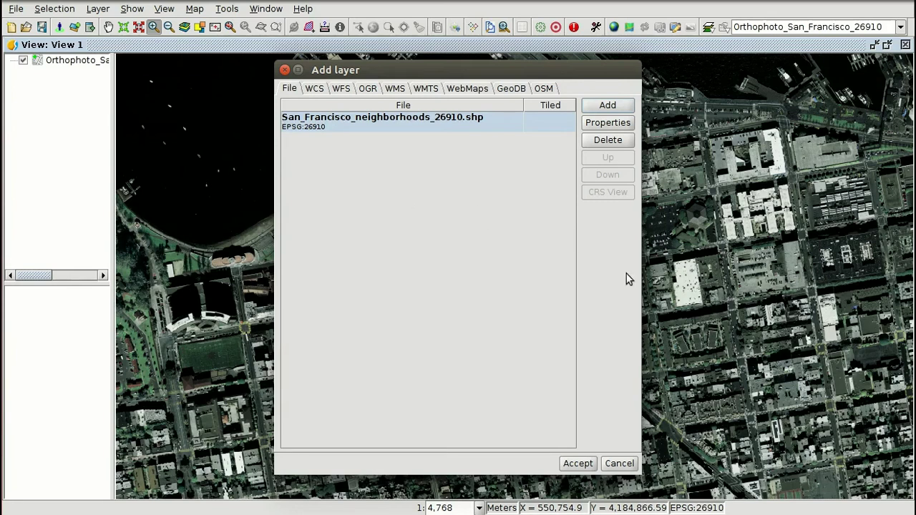
# - Add the San_Francisco_neighborhoods_26910 shapefile to the view and zoom to that layer's extent
pyautogui.click(584, 466)
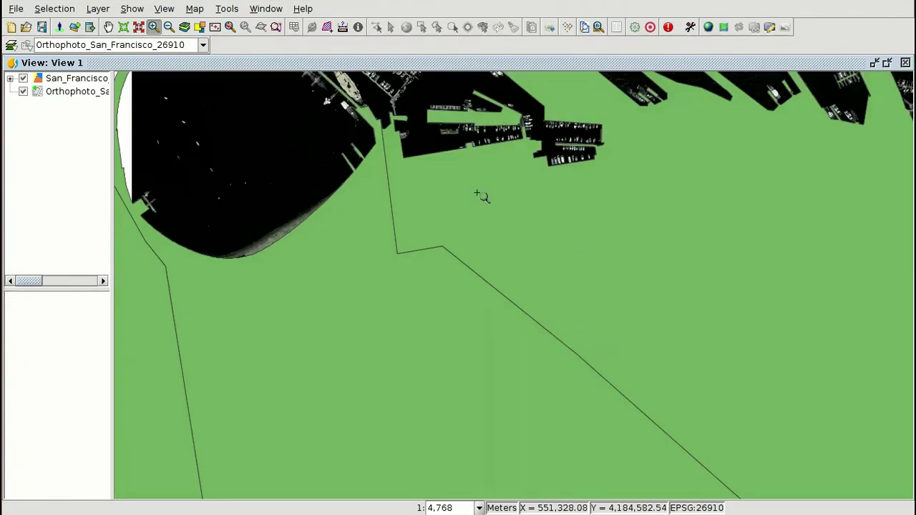
pyautogui.click(72, 82)
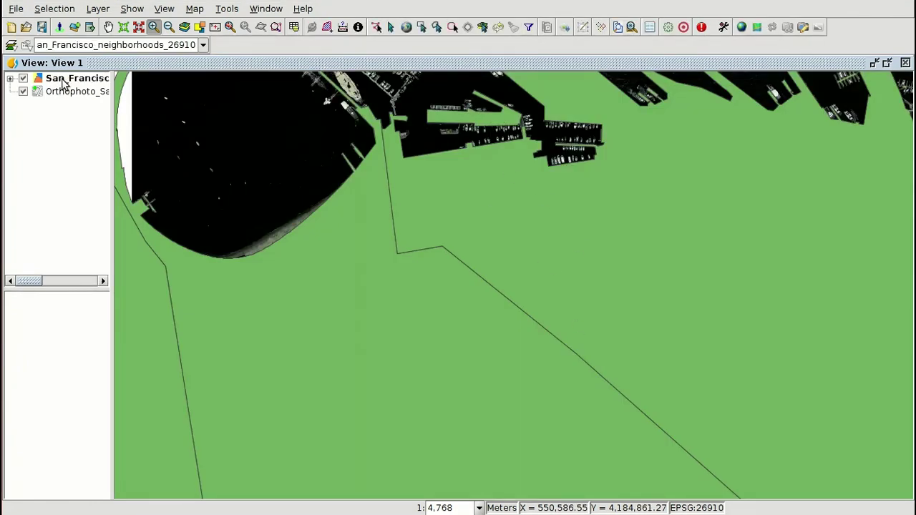
pyautogui.rightClick(68, 83)
pyautogui.press('Escape')
pyautogui.rightClick(70, 80)
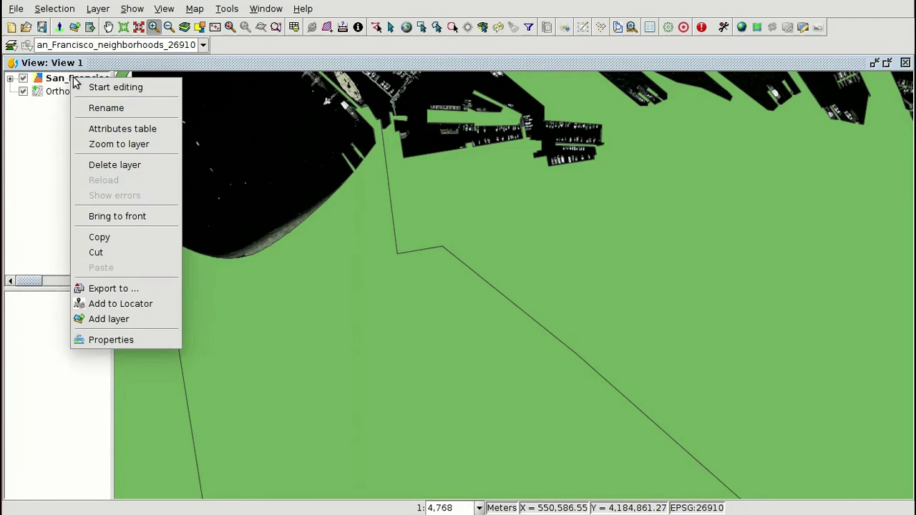
pyautogui.click(112, 147)
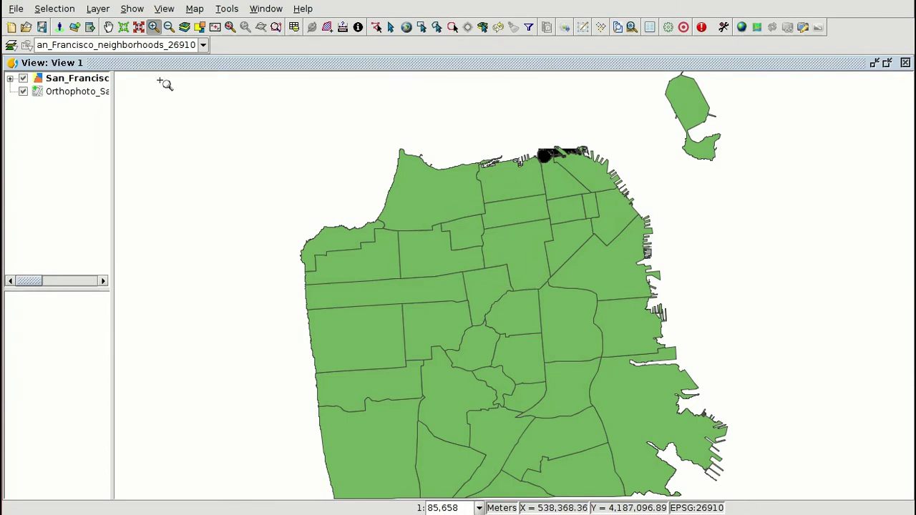
# - Expand the neighborhoods layer's legend, then open its attribute table and widen the NAME, AREA and PERIMETER columns
pyautogui.click(10, 79)
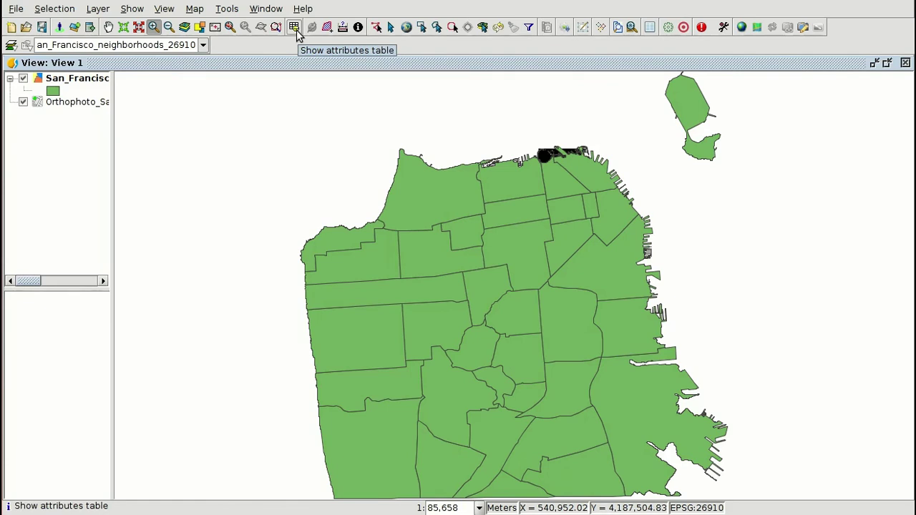
pyautogui.rightClick(80, 77)
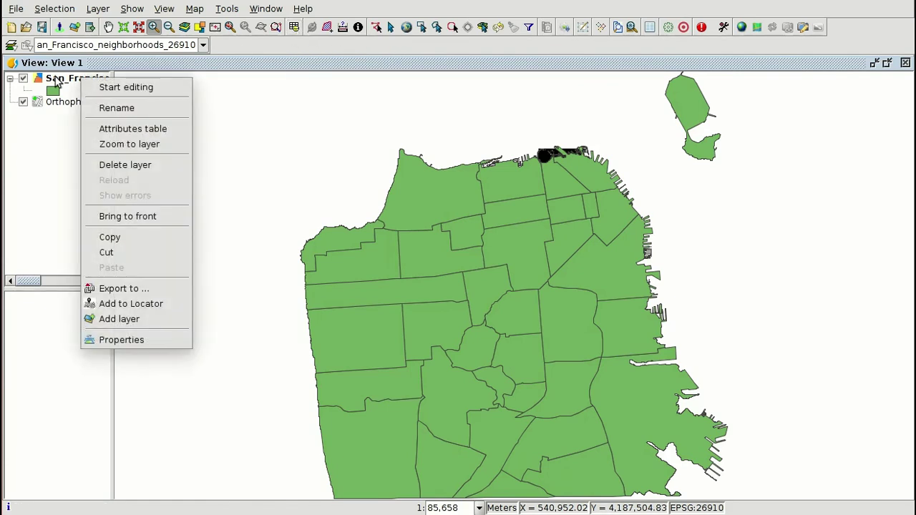
pyautogui.click(129, 129)
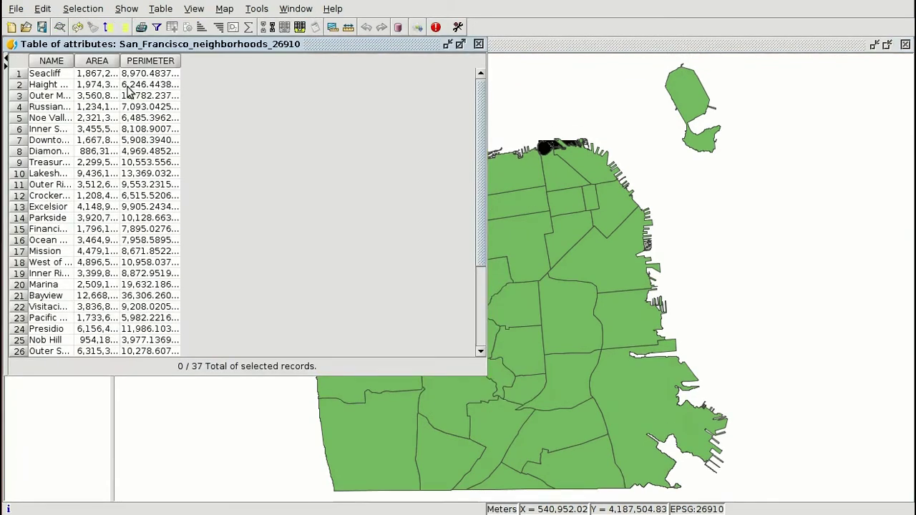
pyautogui.moveTo(74, 62); pyautogui.dragTo(263, 62)
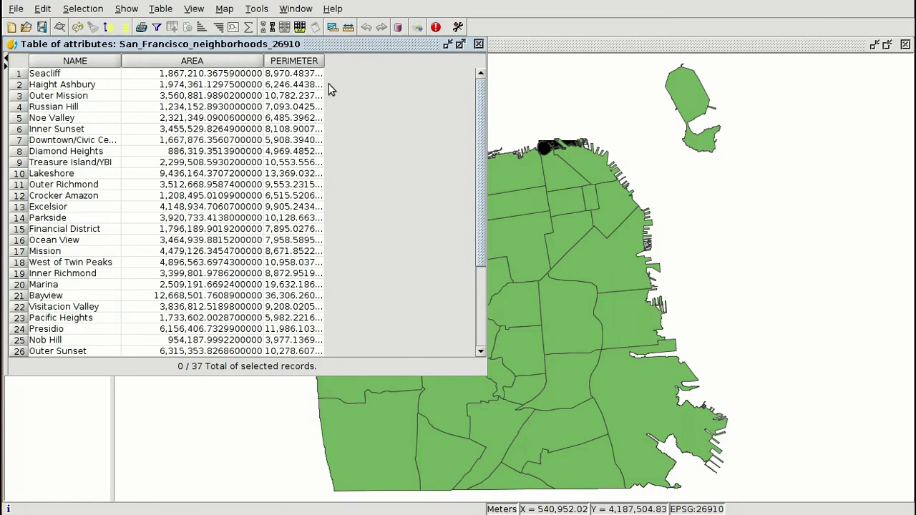
pyautogui.moveTo(320, 62); pyautogui.dragTo(391, 63)
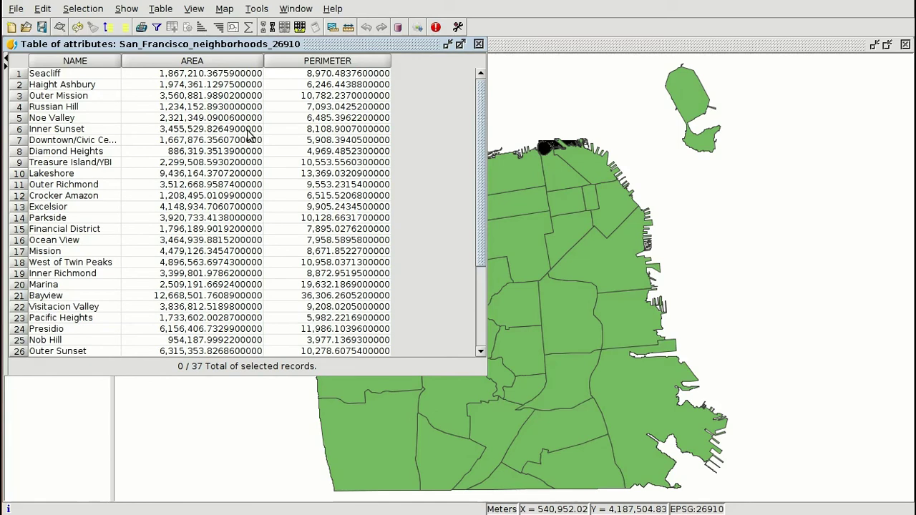
# - Select the Seacliff, Russian Hill and Inner Sunset records one after another, and return to the map to view the selected neighborhood
pyautogui.click(87, 75)
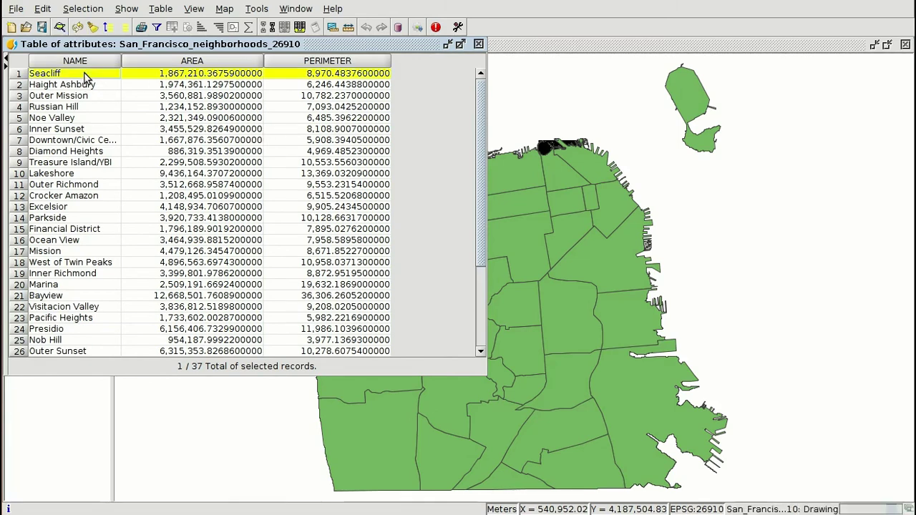
pyautogui.click(86, 106)
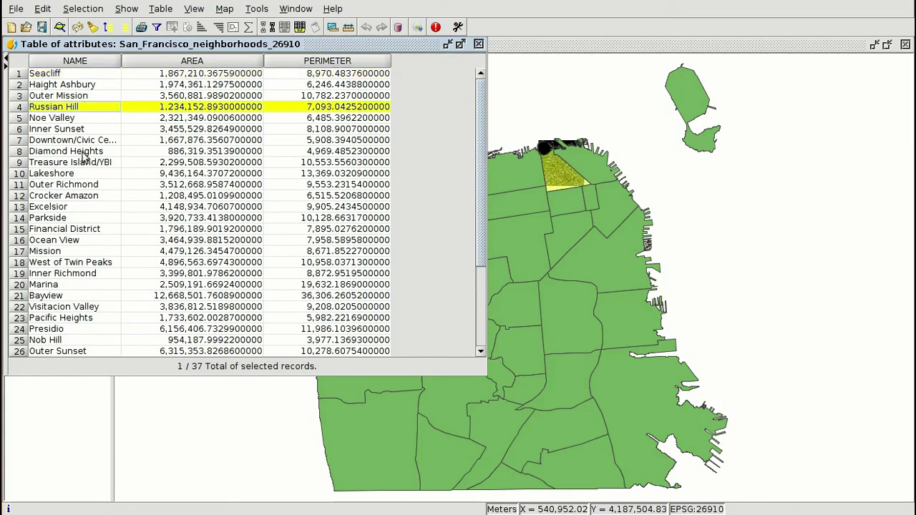
pyautogui.click(86, 130)
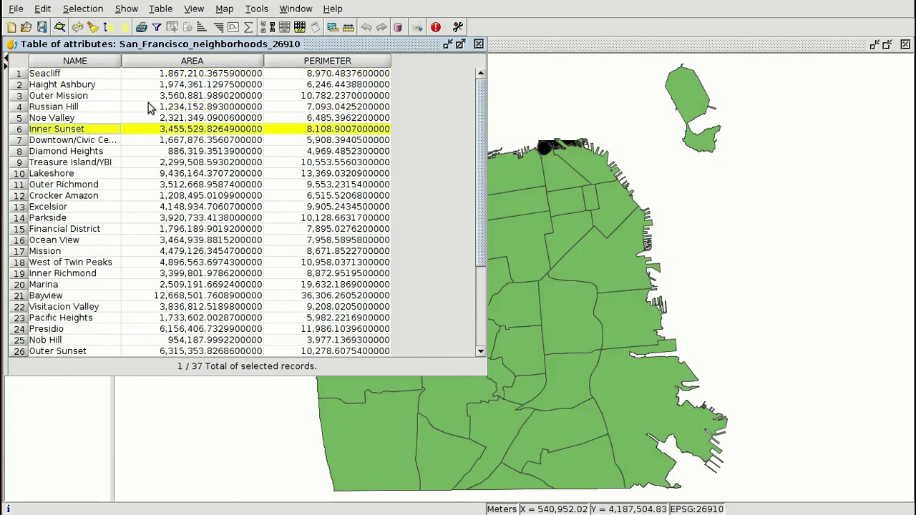
pyautogui.click(555, 47)
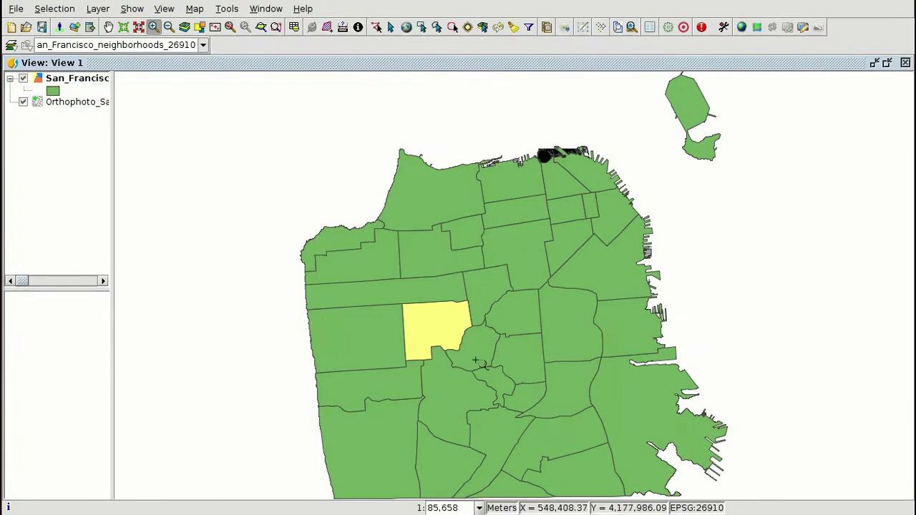
pyautogui.scroll(-1, 558, 192)
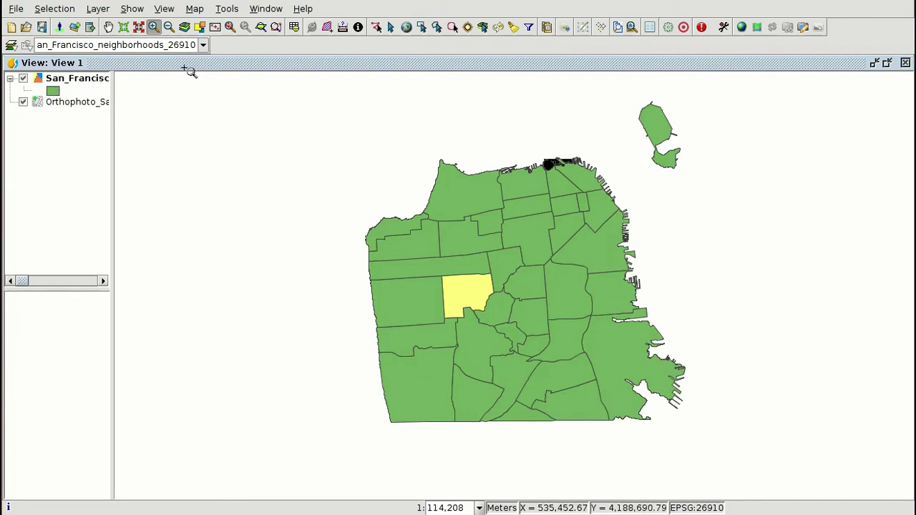
# - Open the neighborhoods layer's properties and examine its general settings, including the name, scale range, data source and reference system
pyautogui.rightClick(65, 84)
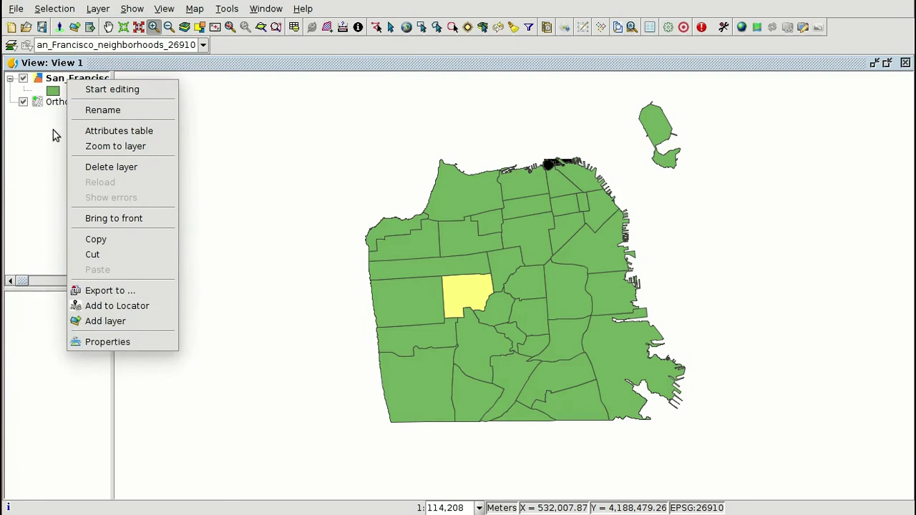
pyautogui.click(55, 88)
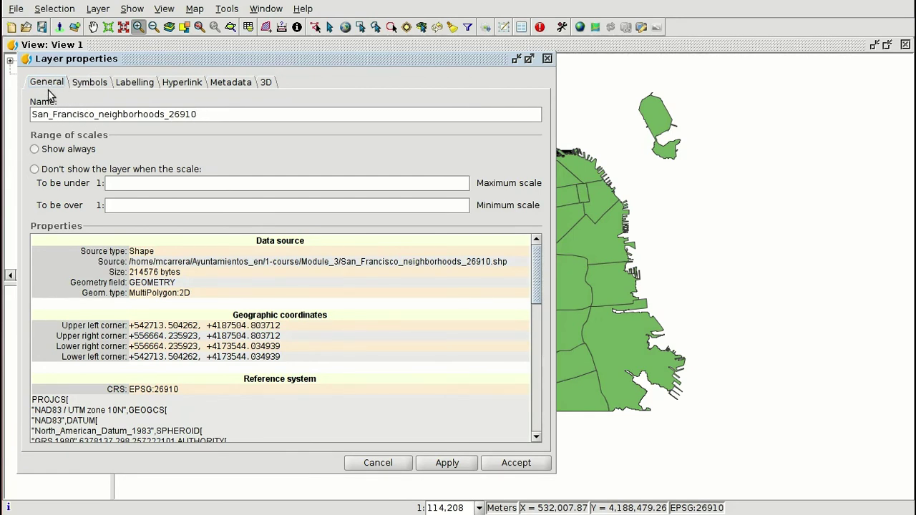
pyautogui.doubleClick(78, 115)
pyautogui.moveTo(205, 113); pyautogui.dragTo(34, 114)
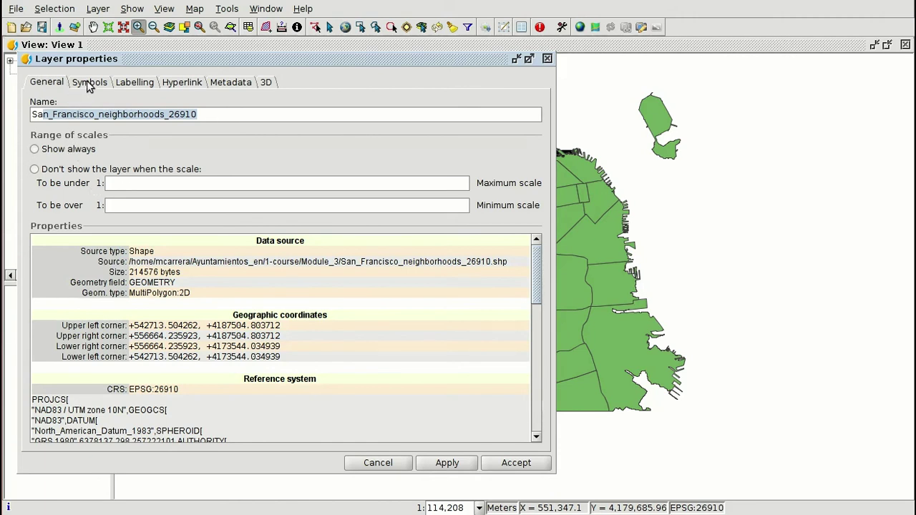
pyautogui.scroll(-5, 200, 319)
pyautogui.scroll(5, 200, 314)
# - Review the available legend types for the neighborhoods layer and choose Unique values with NAME as the classification field
pyautogui.click(90, 83)
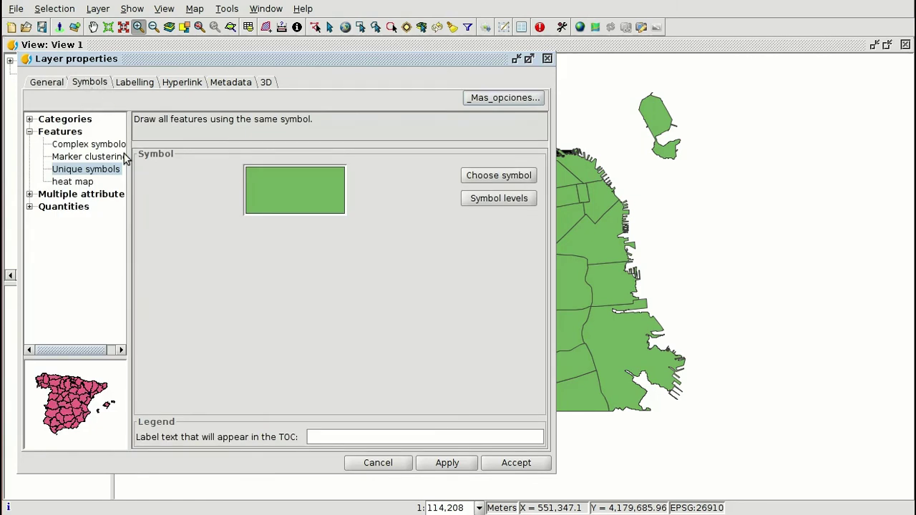
pyautogui.click(29, 119)
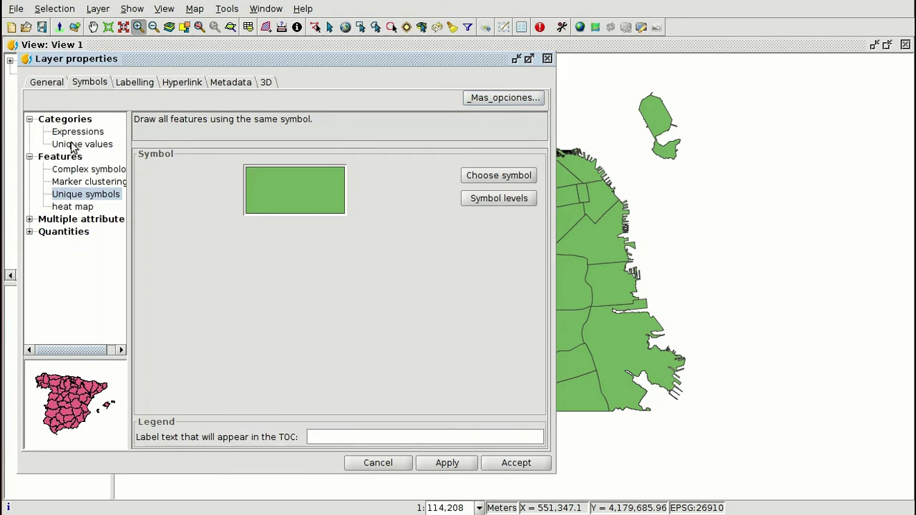
pyautogui.click(30, 232)
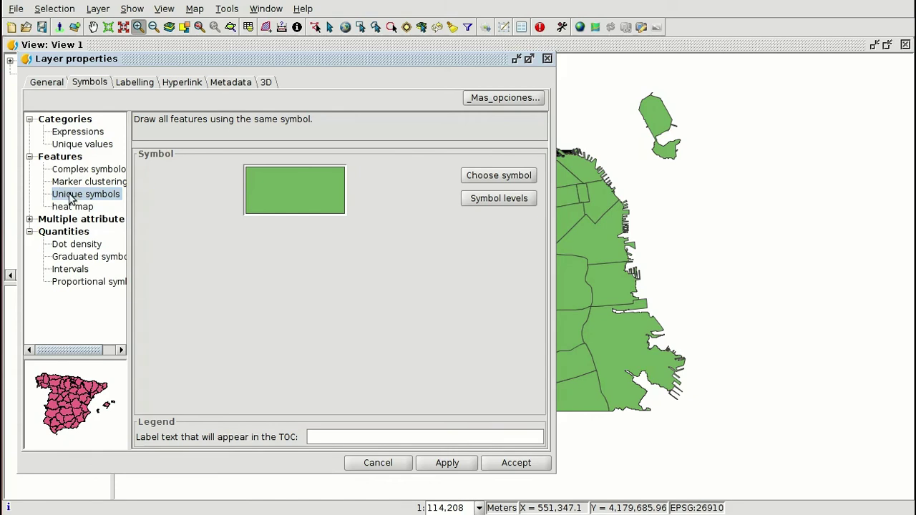
pyautogui.click(66, 144)
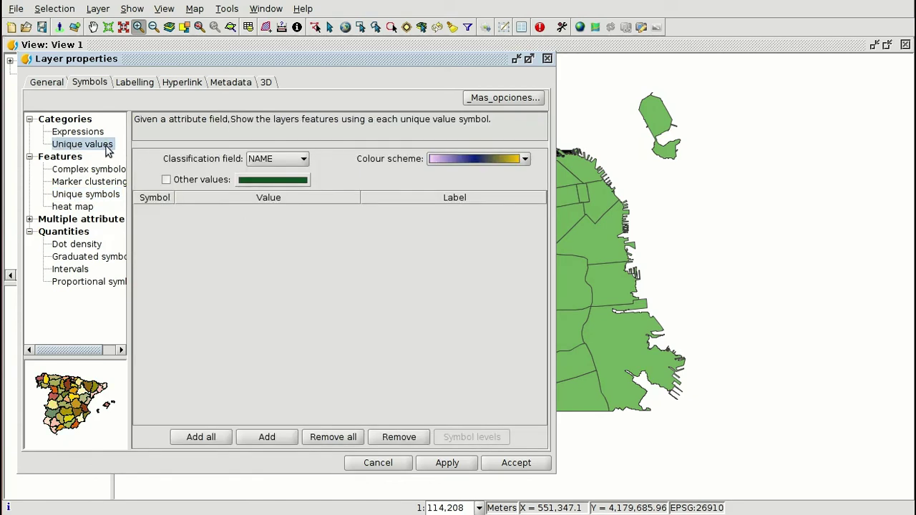
pyautogui.click(285, 161)
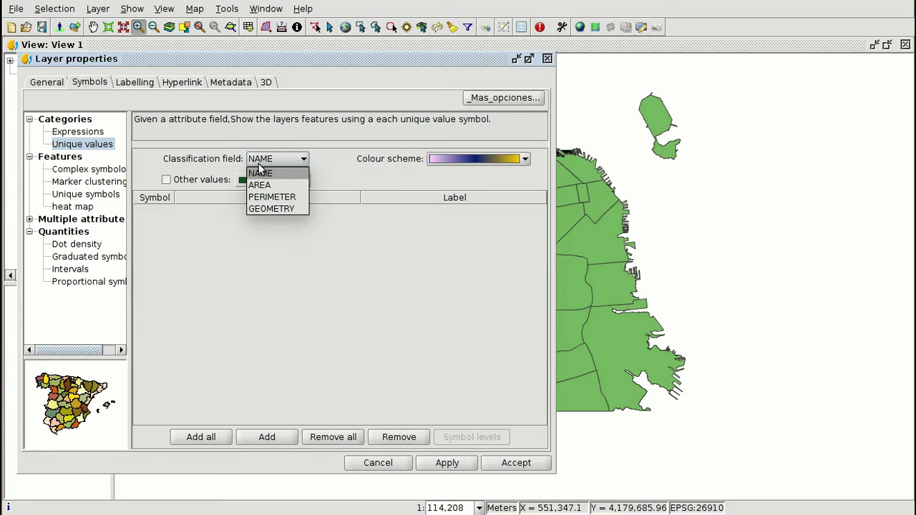
pyautogui.click(265, 163)
pyautogui.click(264, 160)
pyautogui.click(266, 174)
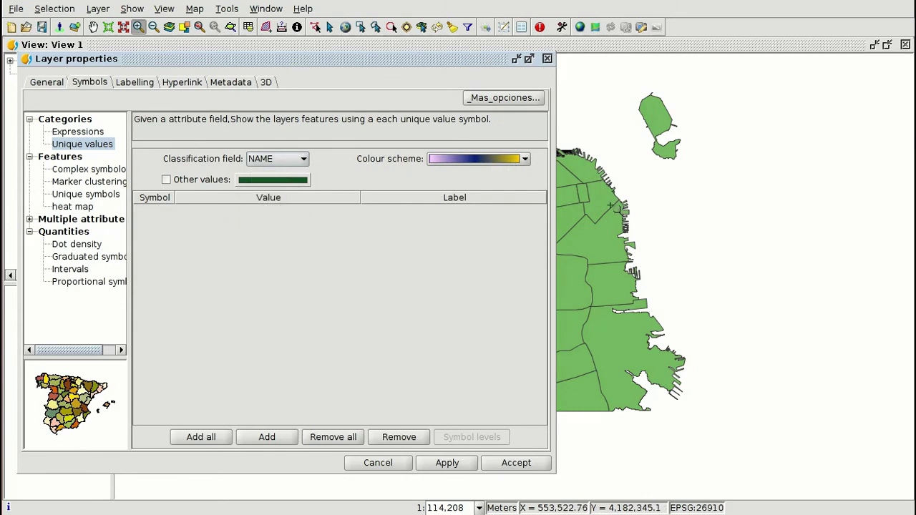
# - Choose the multicolour scheme that begins with green, add all neighborhood values to the legend and apply it to the map
pyautogui.click(525, 159)
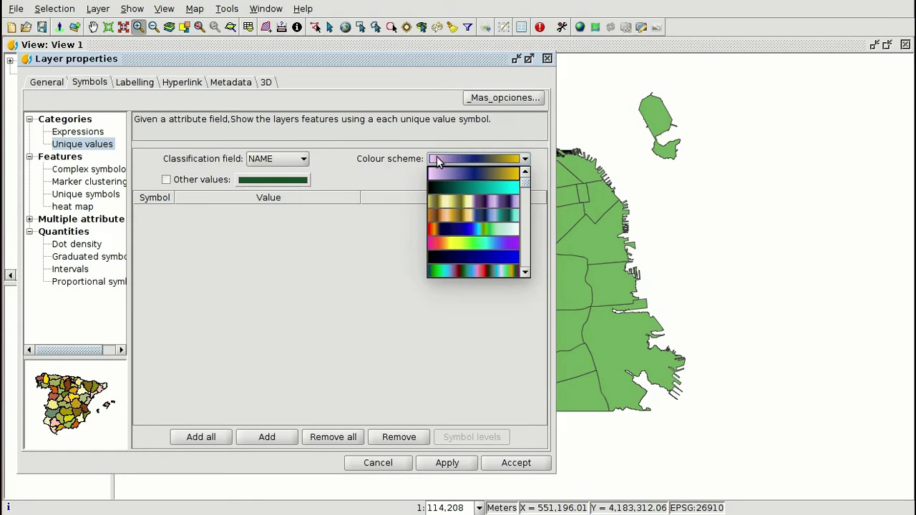
pyautogui.click(468, 271)
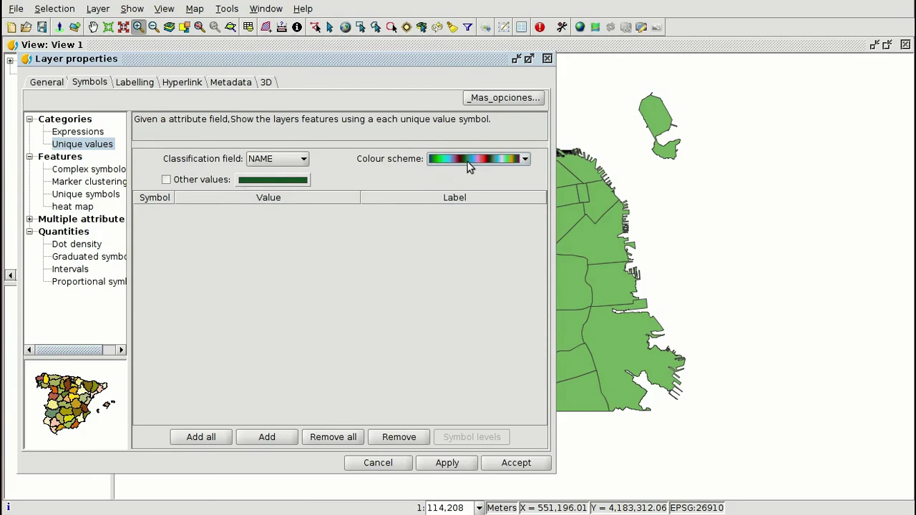
pyautogui.click(201, 437)
pyautogui.scroll(-6, 264, 282)
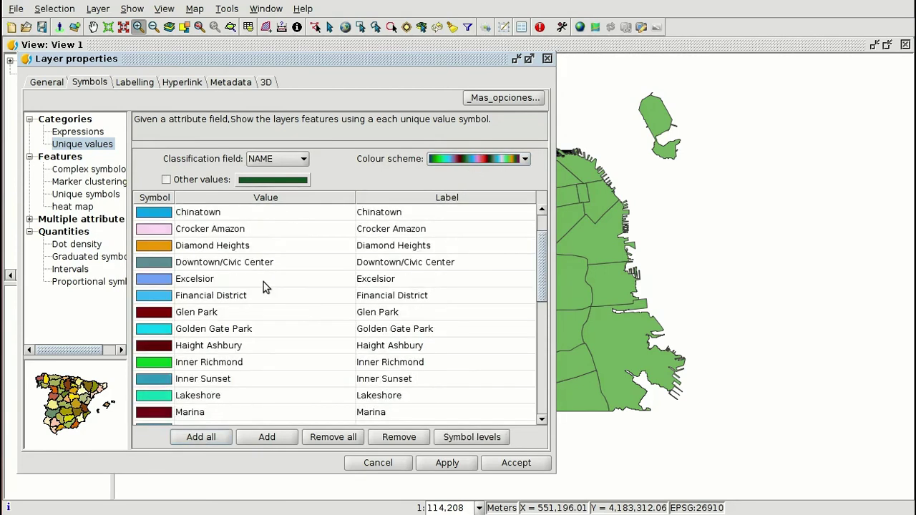
pyautogui.scroll(6, 263, 272)
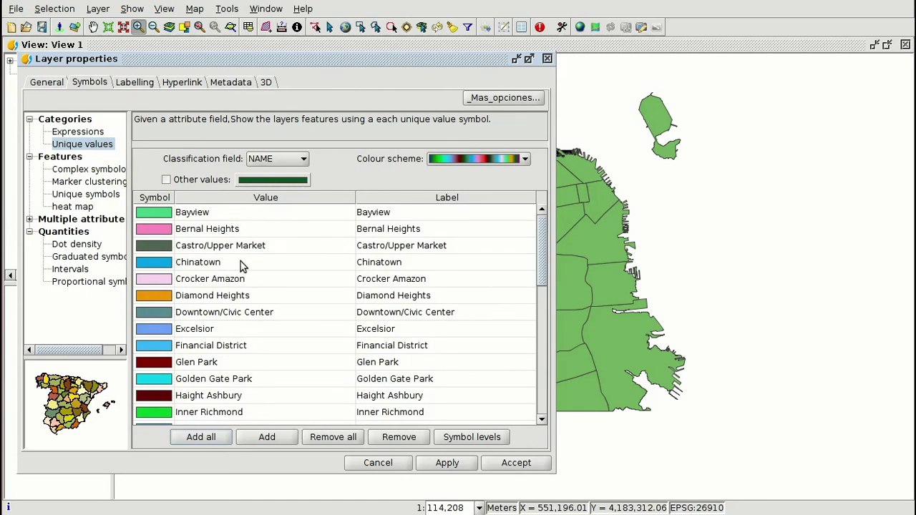
pyautogui.scroll(-6, 241, 262)
pyautogui.click(446, 464)
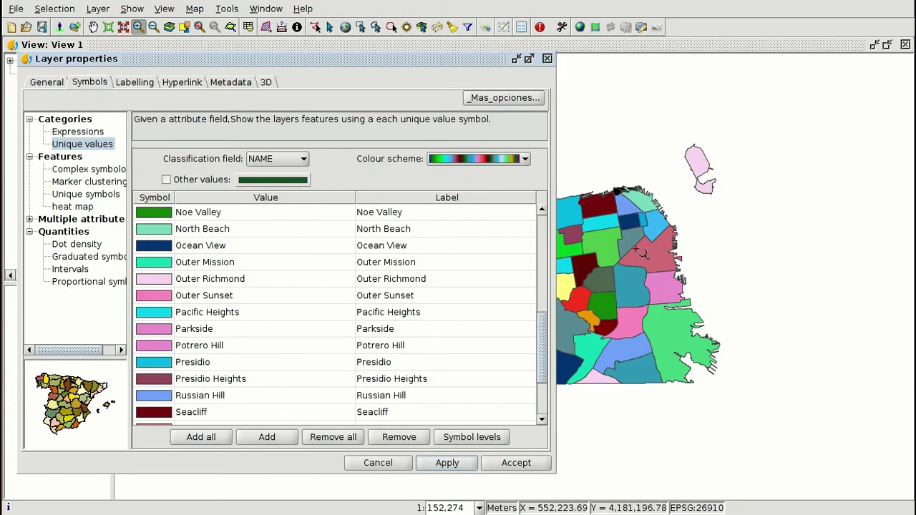
# - Edit the Parkside symbol, giving it a red fill colour and a border width of 4.00 pixels
pyautogui.doubleClick(156, 332)
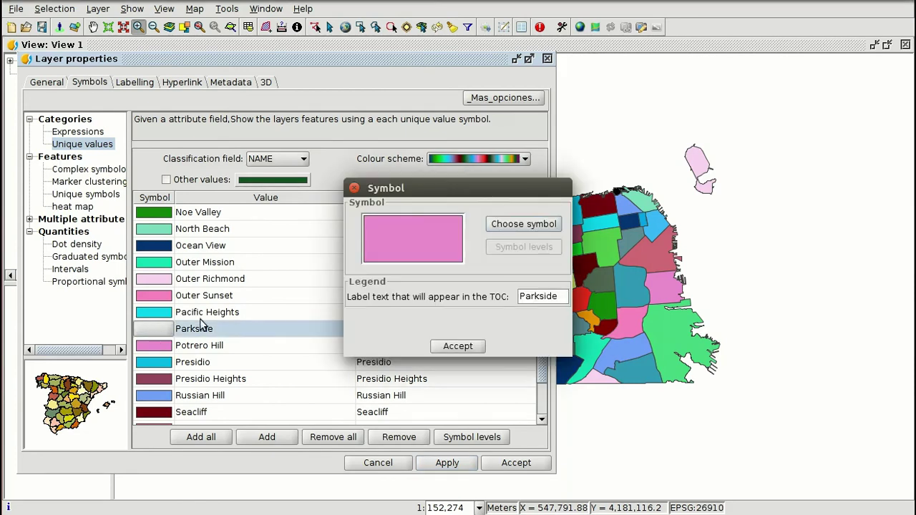
pyautogui.click(507, 226)
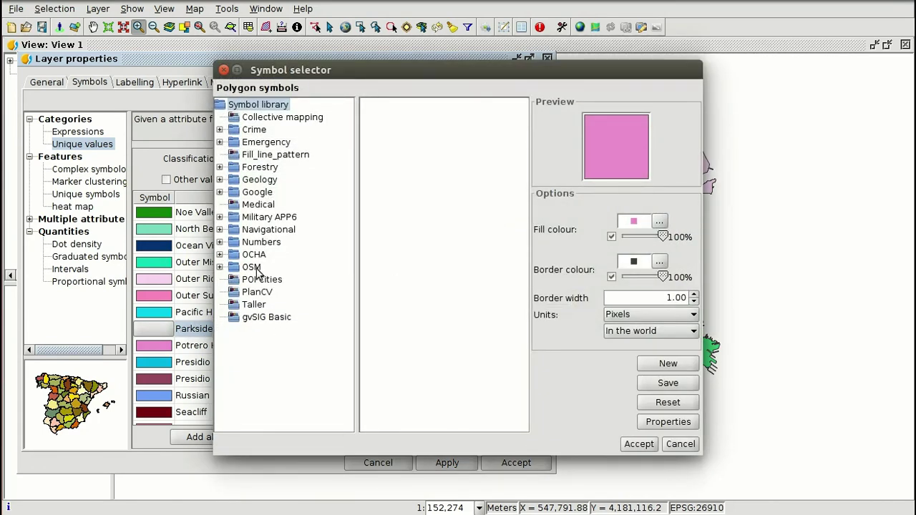
pyautogui.click(659, 222)
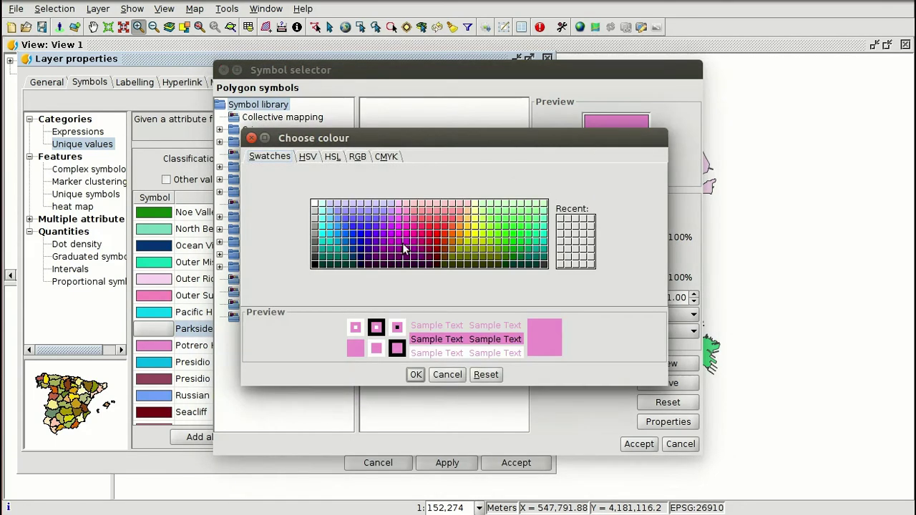
pyautogui.click(436, 234)
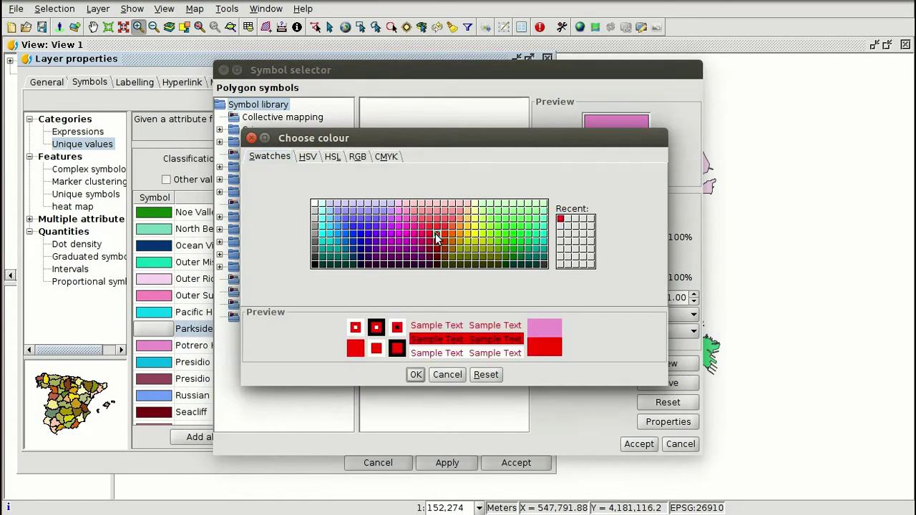
pyautogui.click(415, 376)
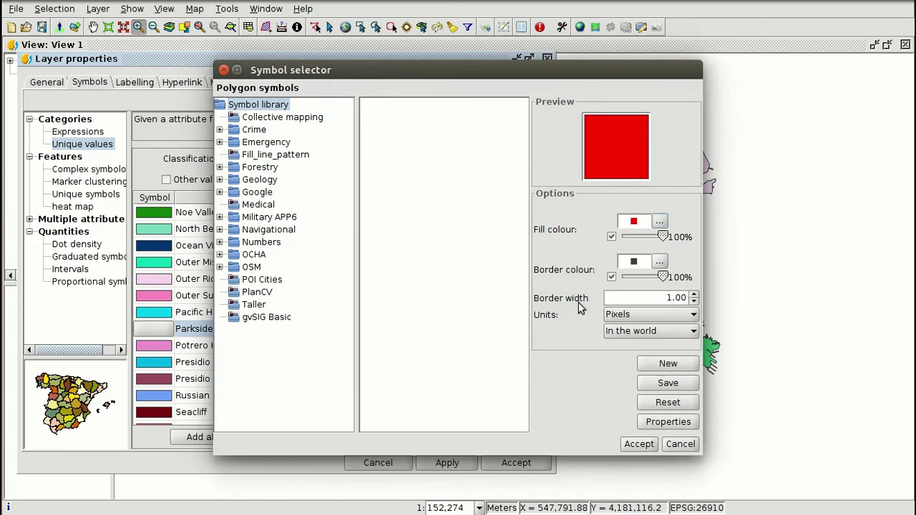
pyautogui.click(694, 294)
pyautogui.click(693, 294)
pyautogui.click(694, 294)
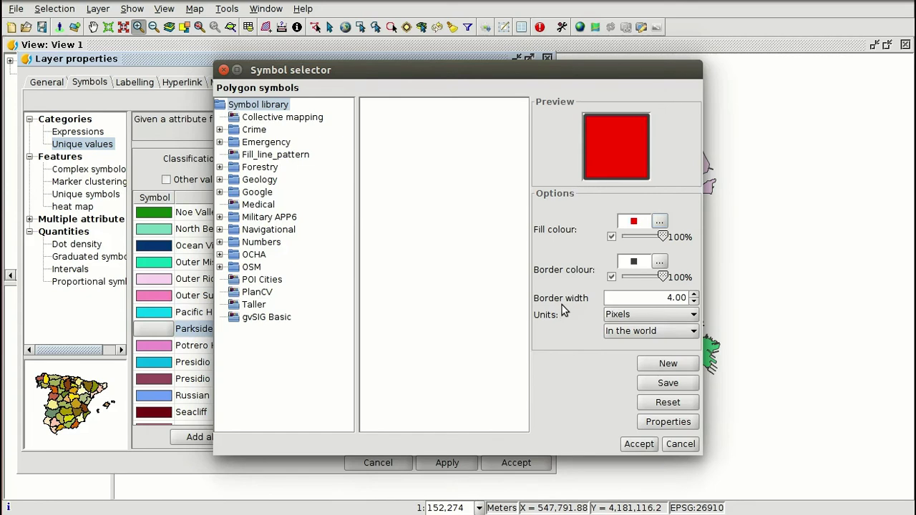
pyautogui.click(641, 443)
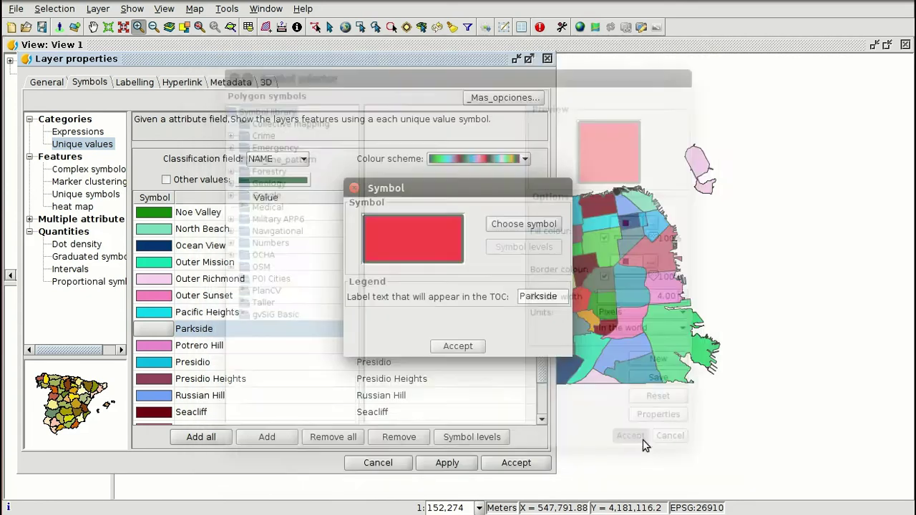
# - Accept the edited Parkside symbol and apply the unique values legend to the map, closing the layer properties
pyautogui.click(456, 347)
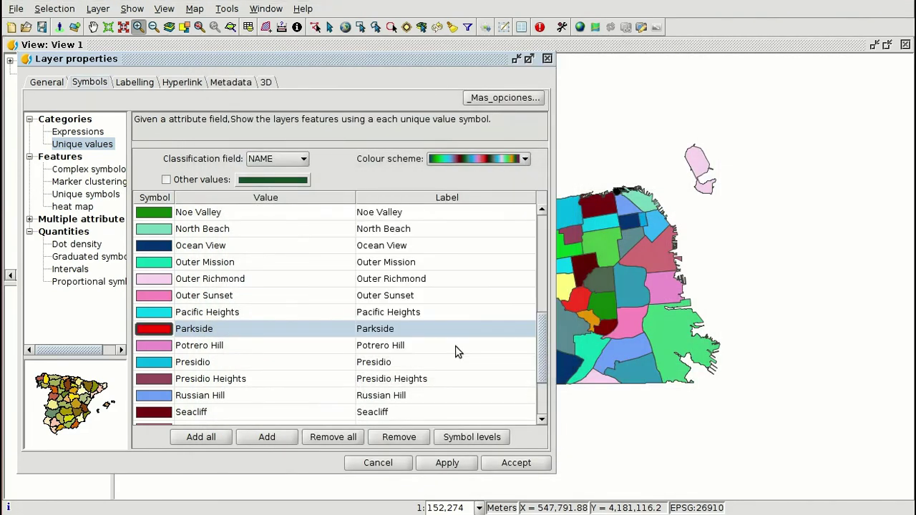
pyautogui.click(447, 463)
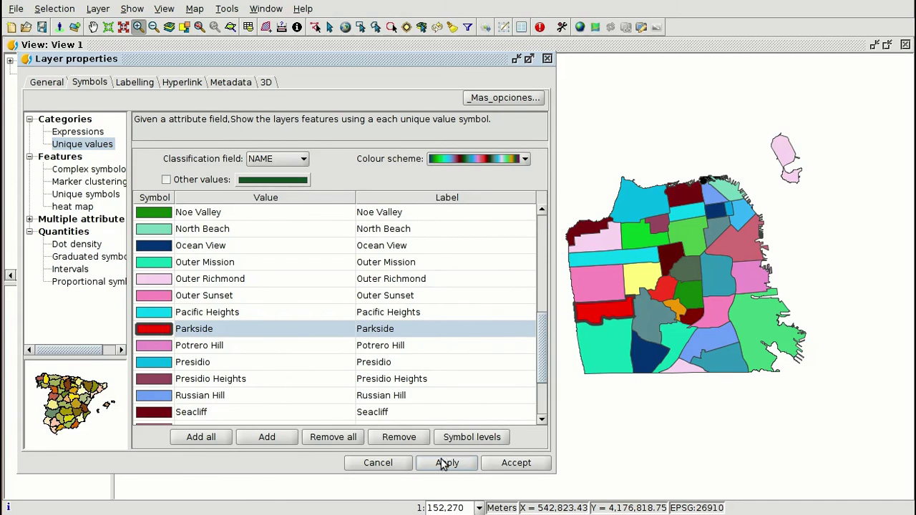
pyautogui.click(517, 464)
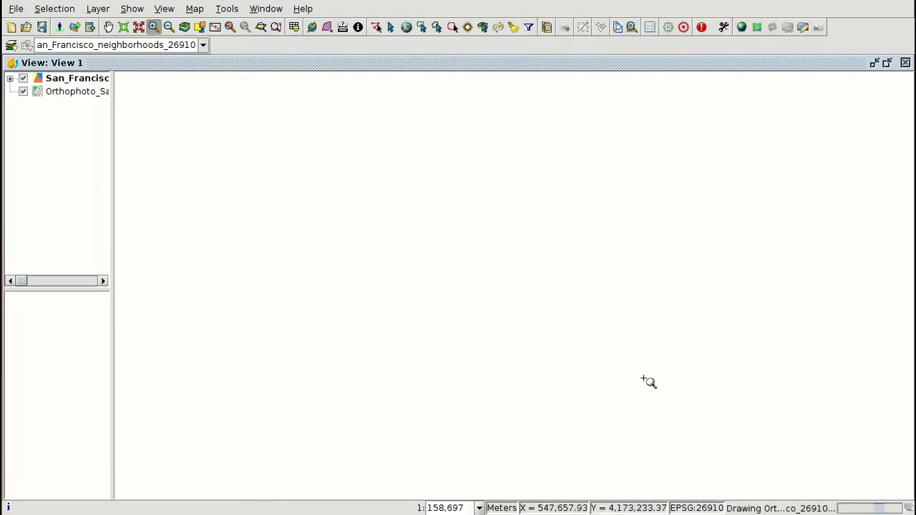
pyautogui.scroll(1, 779, 370)
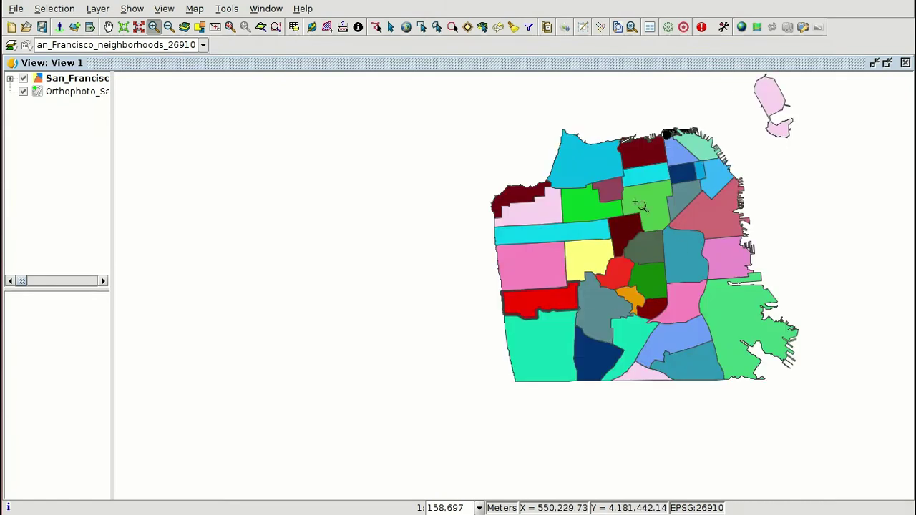
# - Expand the neighborhoods legend in a widened table of contents and change the Excelsior symbol's fill colour to bright green
pyautogui.click(10, 78)
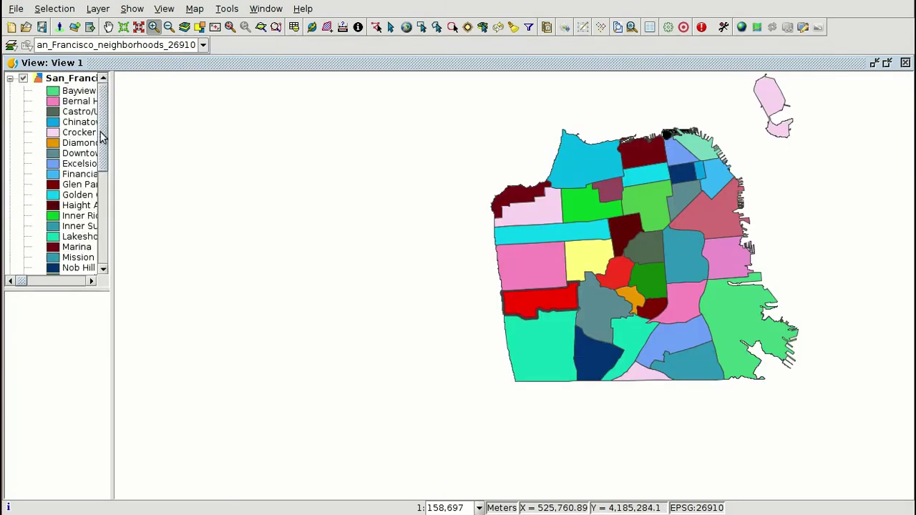
pyautogui.moveTo(109, 132); pyautogui.dragTo(160, 133)
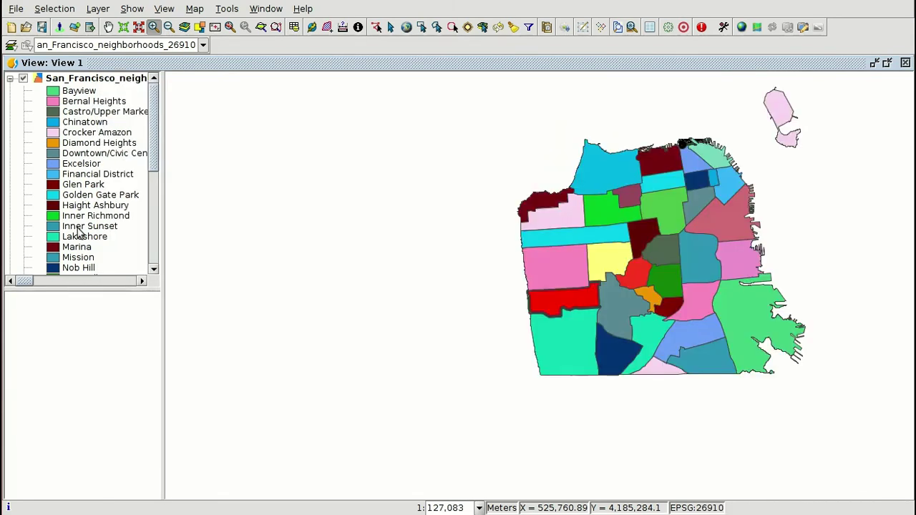
pyautogui.doubleClick(56, 166)
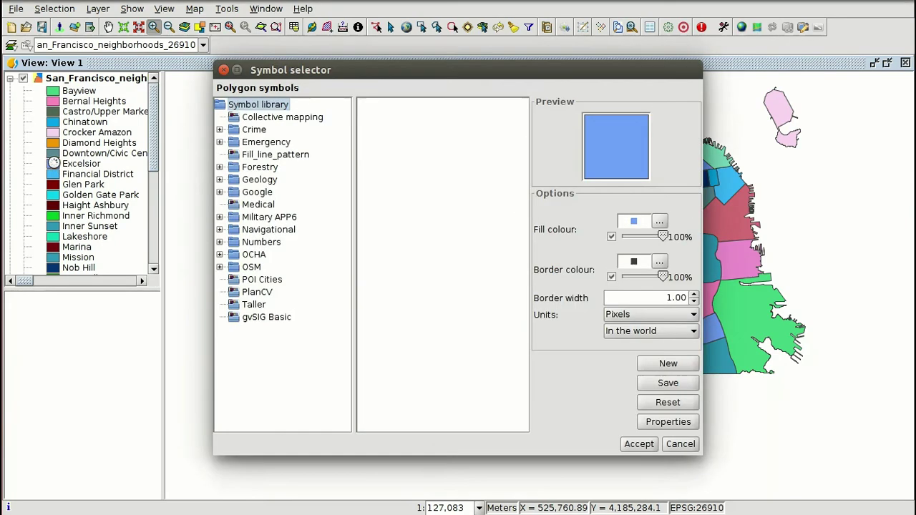
pyautogui.click(660, 222)
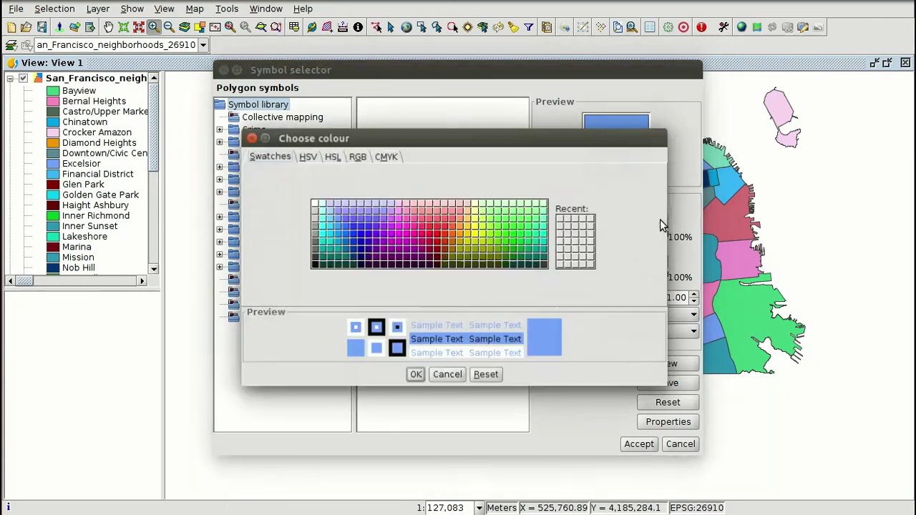
pyautogui.click(497, 220)
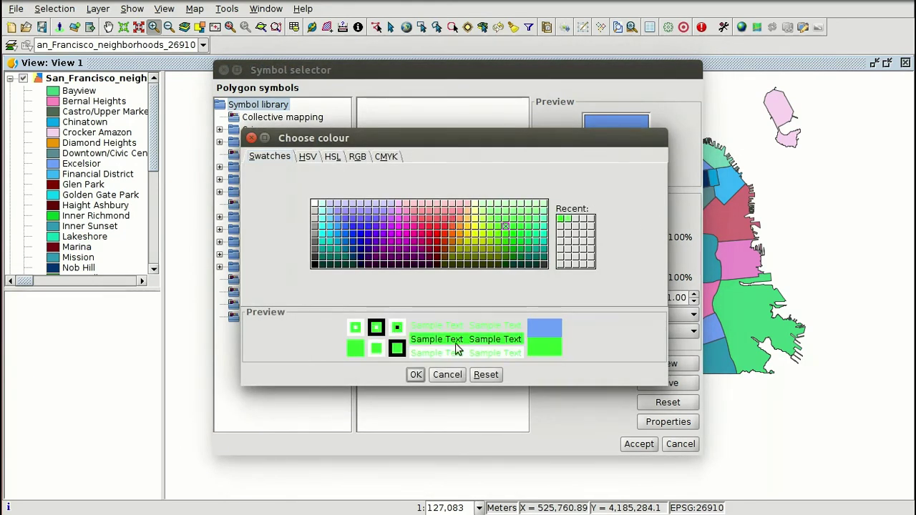
pyautogui.click(416, 374)
pyautogui.click(636, 444)
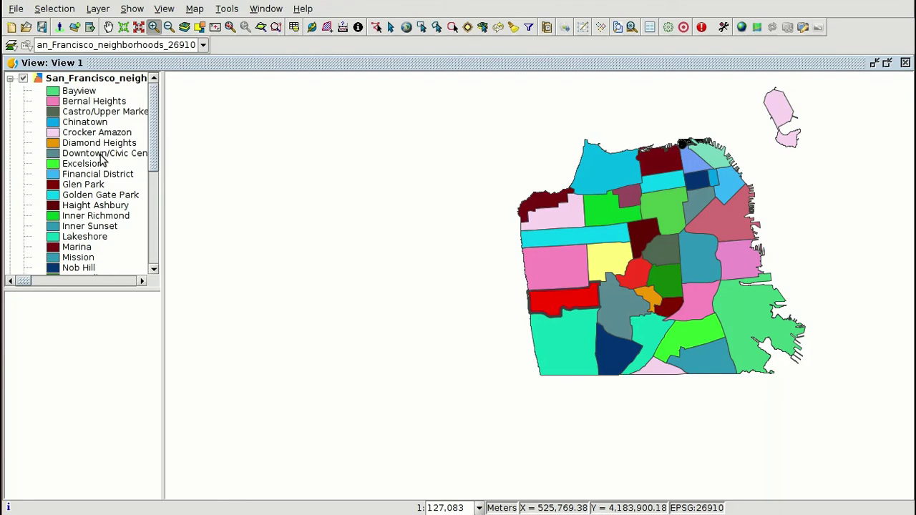
# - Enable labelling for the neighborhoods layer using label attributes defined in table with the NAME field, and apply it
pyautogui.doubleClick(68, 80)
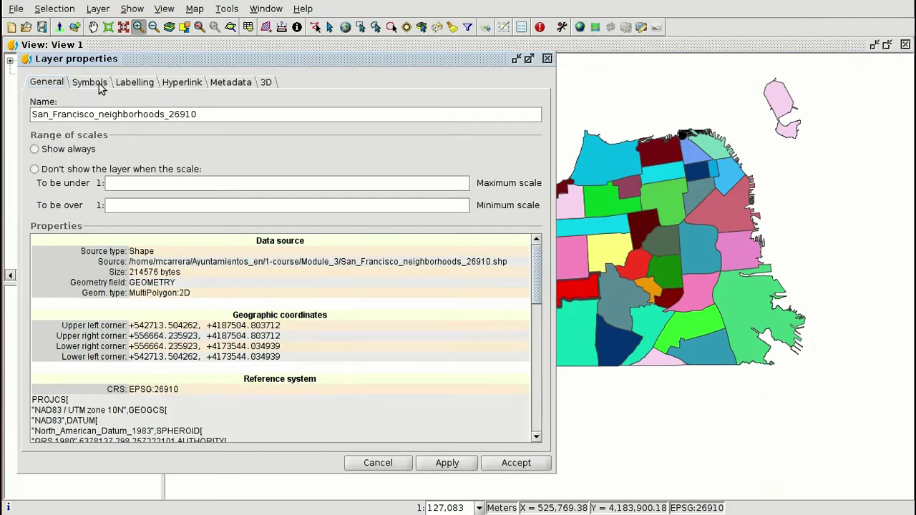
pyautogui.click(137, 83)
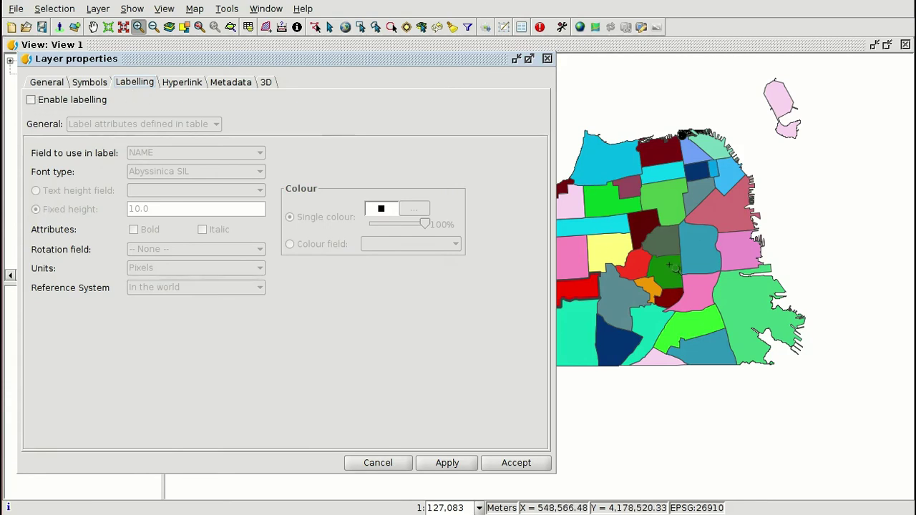
pyautogui.click(43, 102)
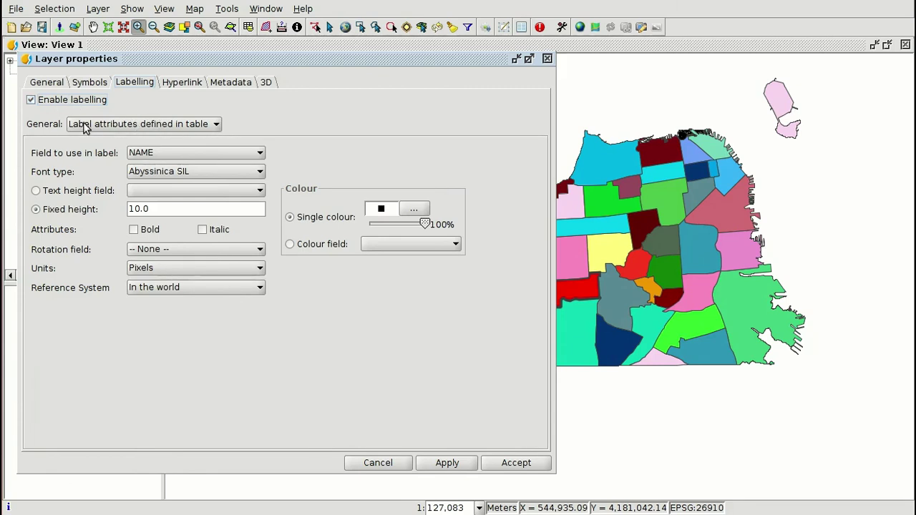
pyautogui.click(153, 128)
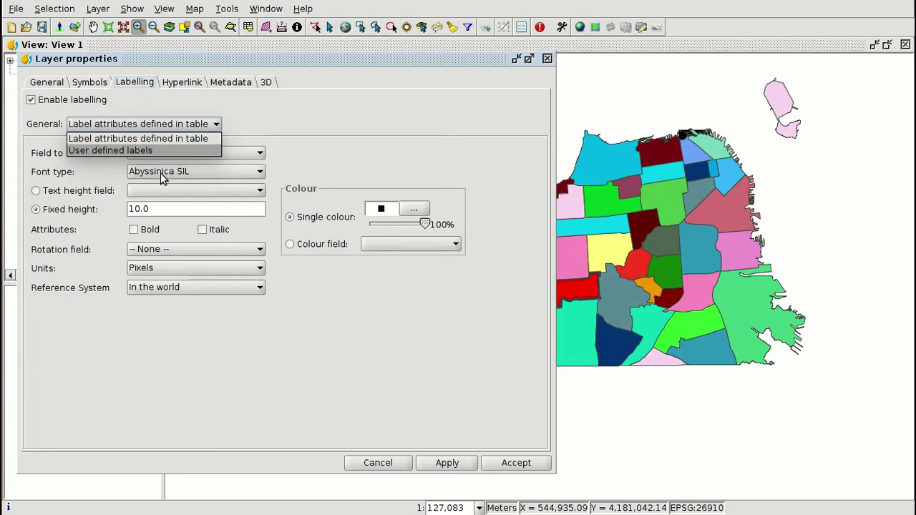
pyautogui.click(121, 127)
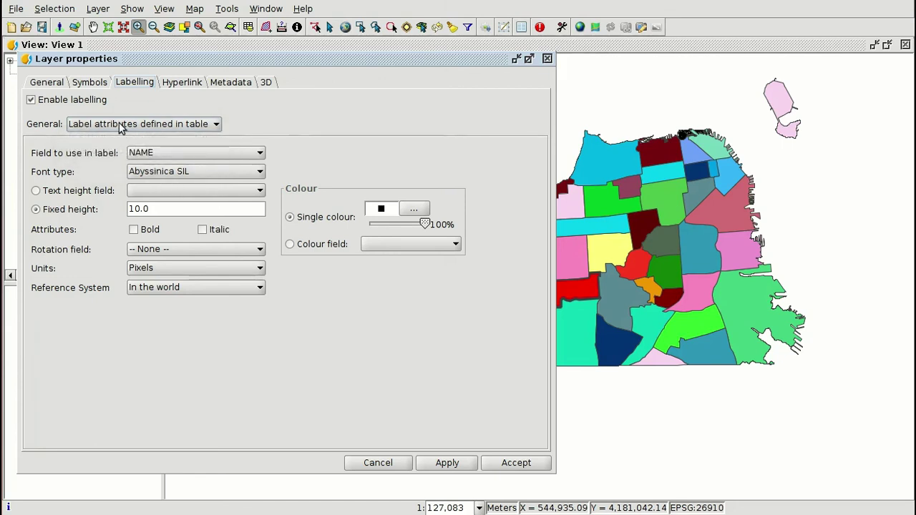
pyautogui.click(169, 154)
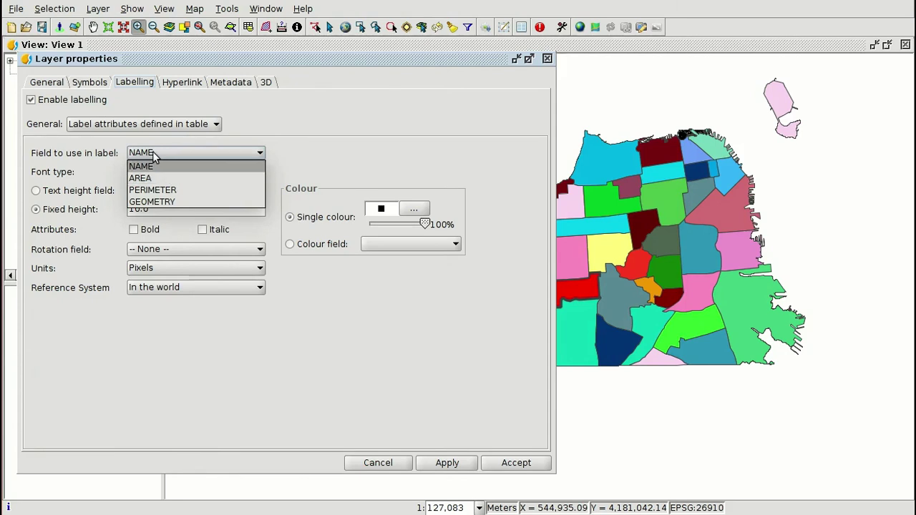
pyautogui.click(152, 151)
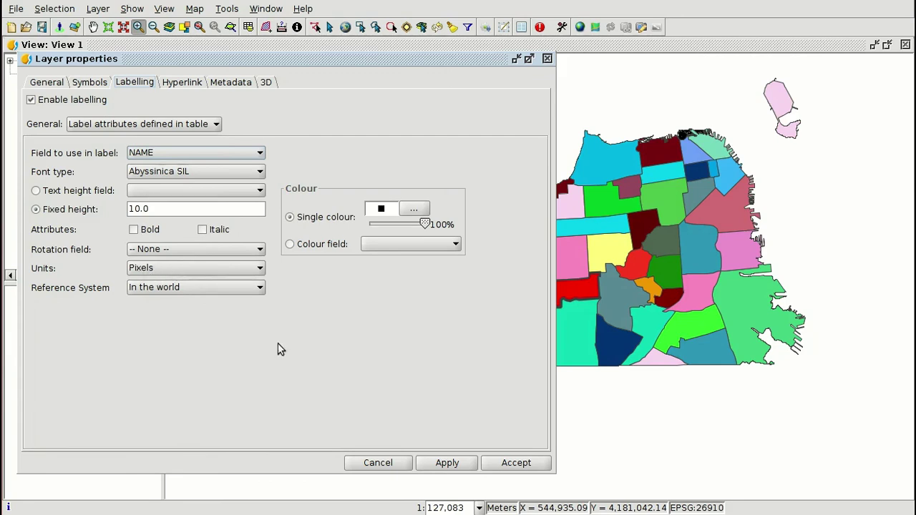
pyautogui.click(451, 463)
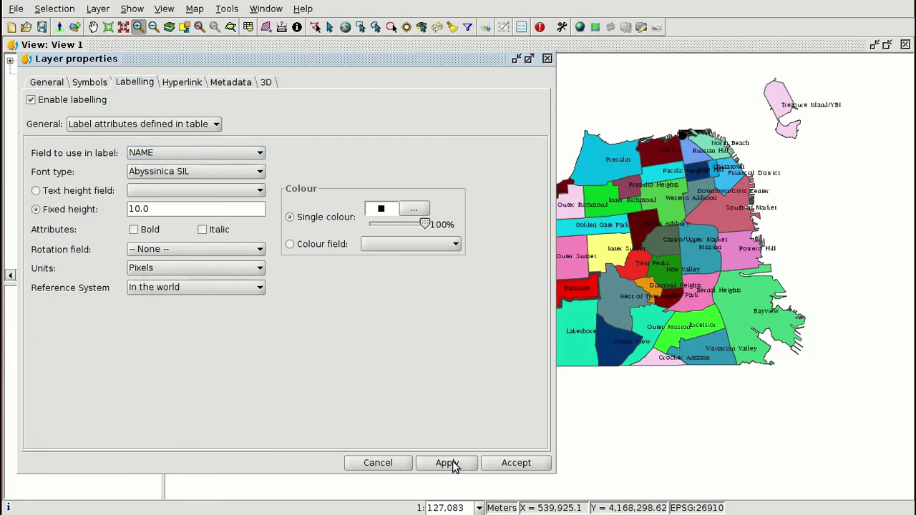
# - Set the neighborhood labels' units to Meters and their fixed height to 300, and apply the change
pyautogui.click(730, 262)
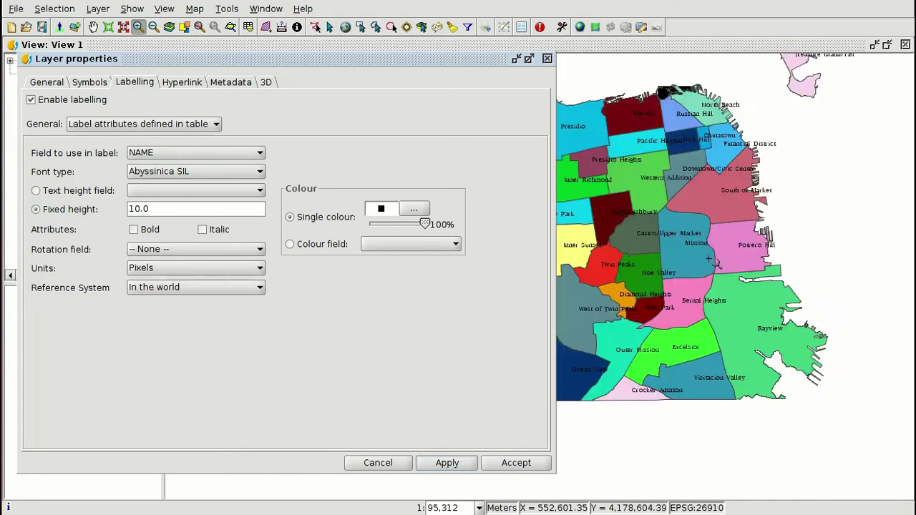
pyautogui.scroll(2, 710, 259)
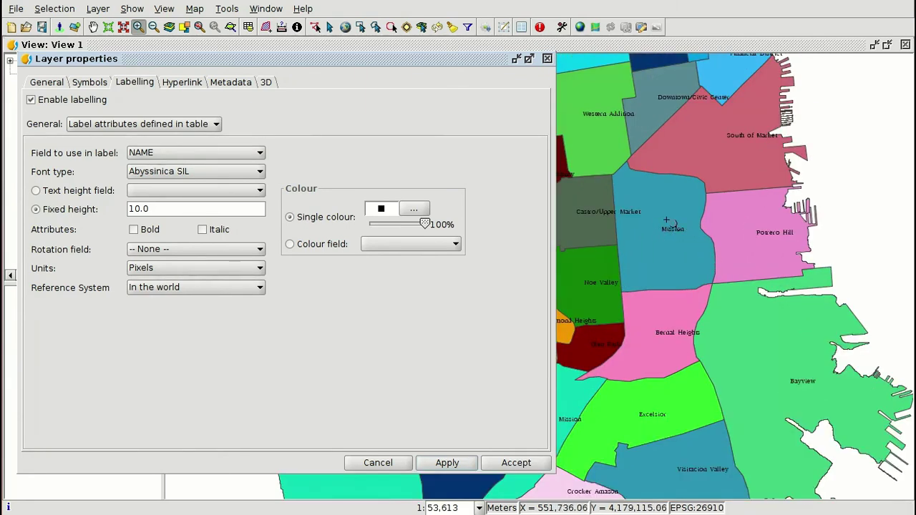
pyautogui.scroll(-2, 703, 242)
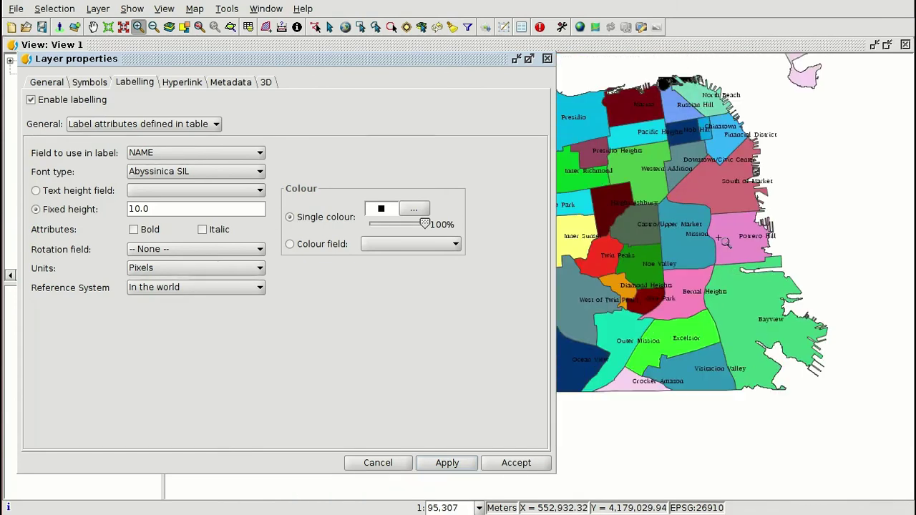
pyautogui.scroll(-2, 725, 243)
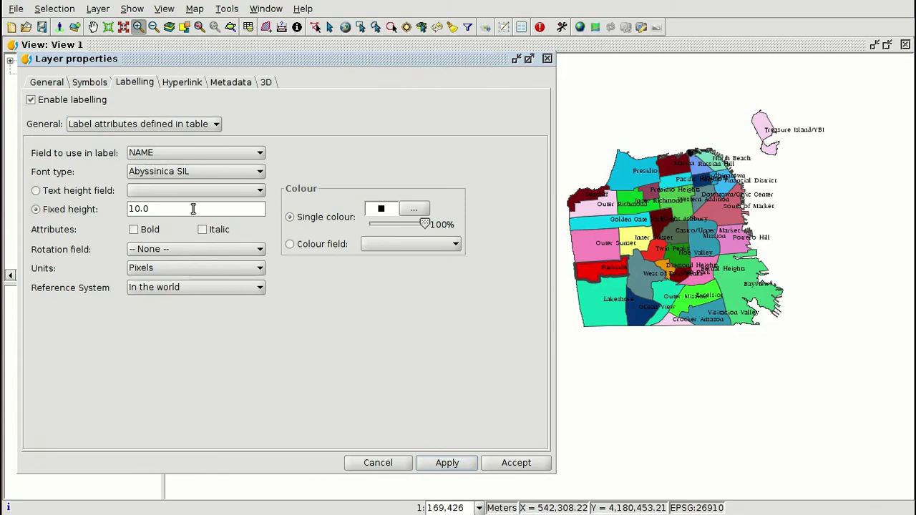
pyautogui.click(163, 268)
pyautogui.scroll(1, 160, 289)
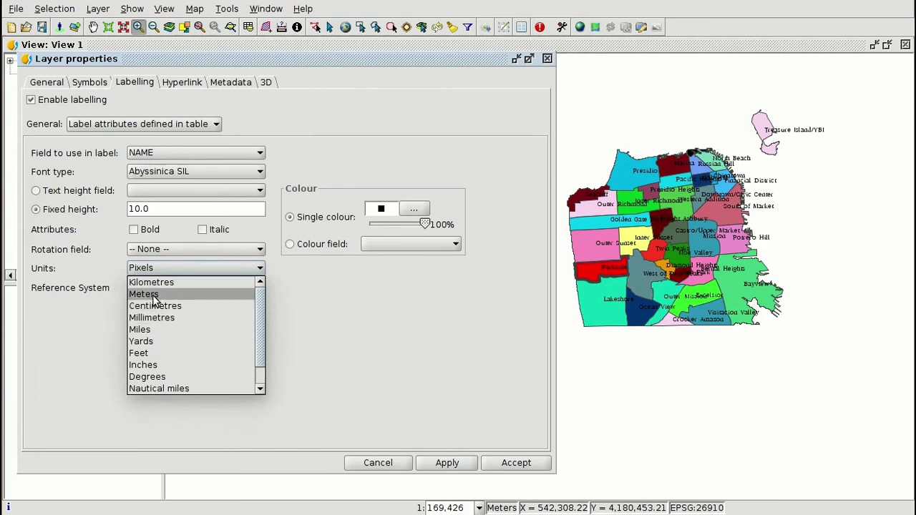
pyautogui.click(153, 293)
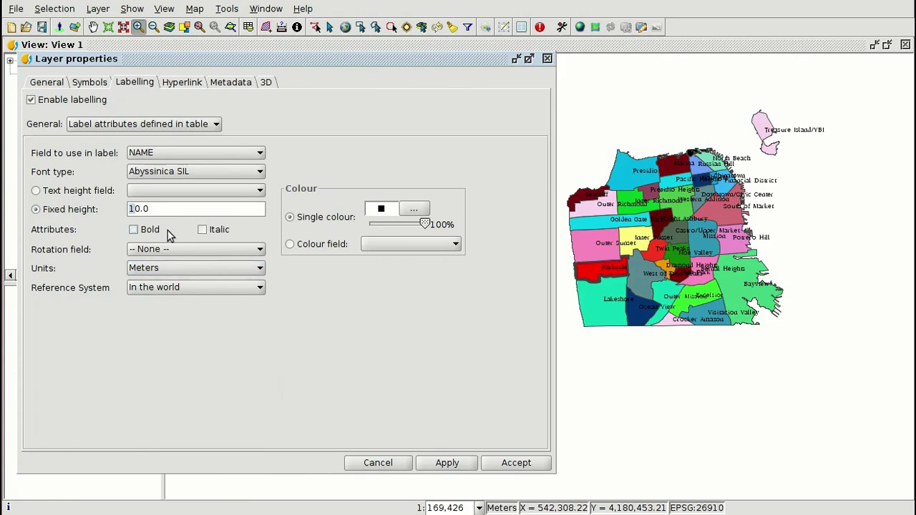
pyautogui.write('0')
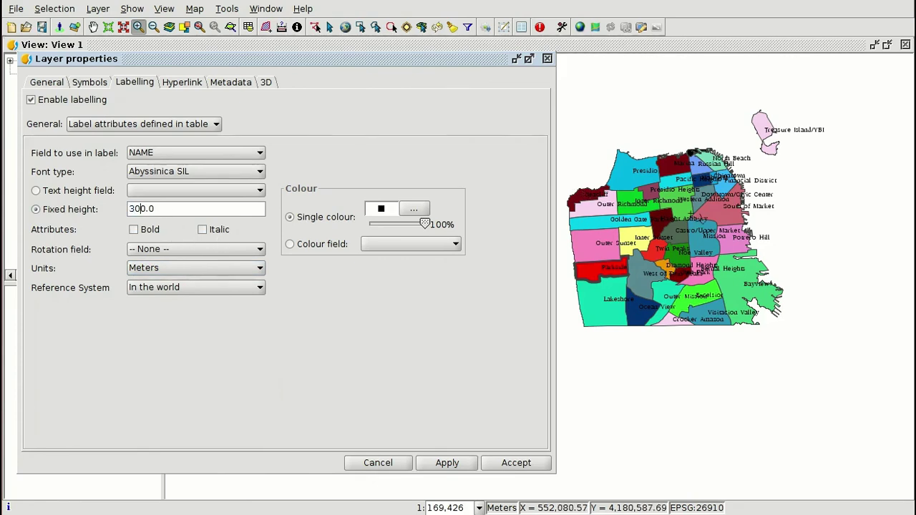
pyautogui.click(451, 462)
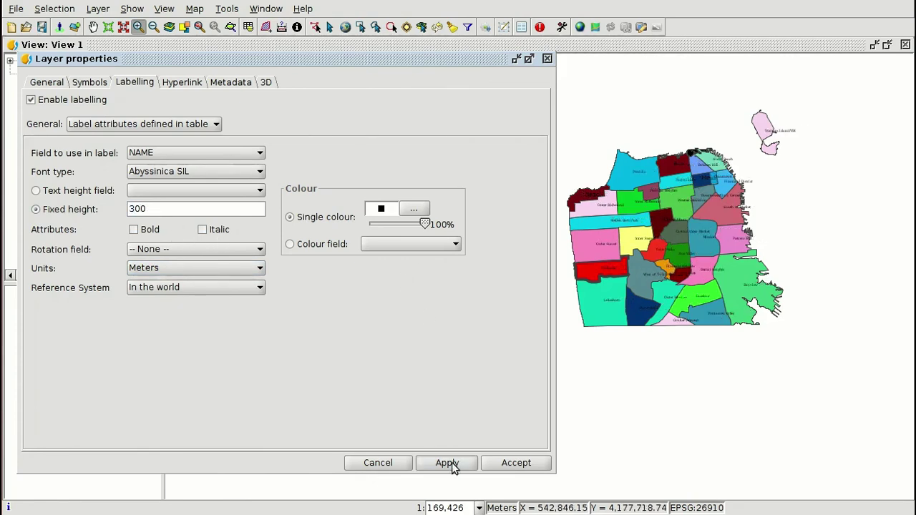
# - Check the label size at different scales, then accept the labelling settings with the rotation field kept at None
pyautogui.click(653, 253)
pyautogui.click(682, 233)
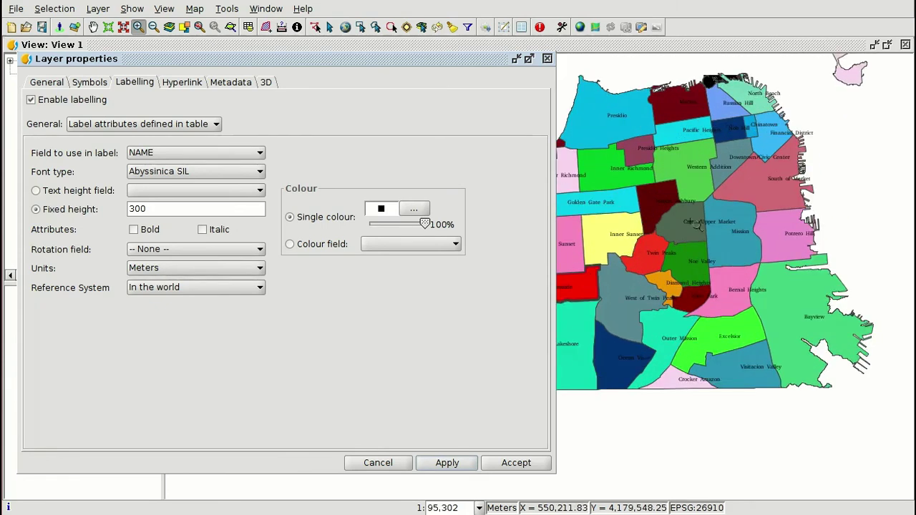
pyautogui.click(698, 226)
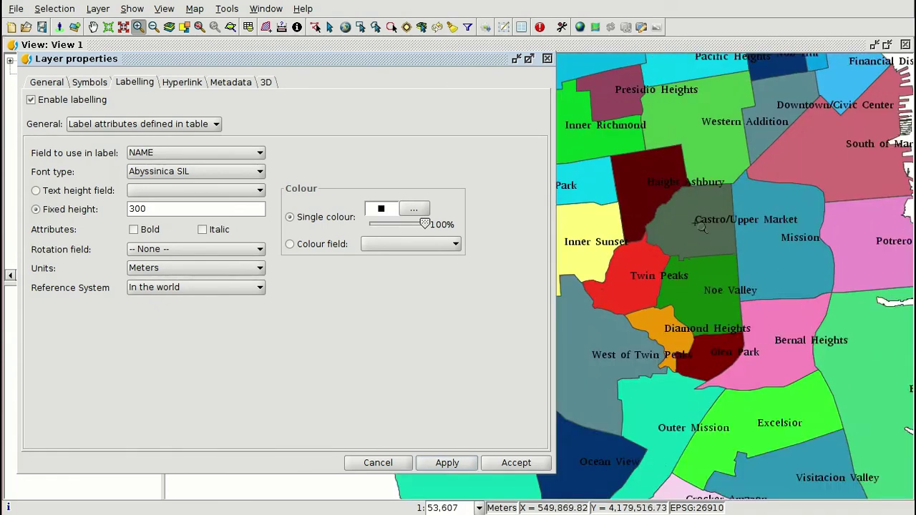
pyautogui.scroll(-1, 729, 222)
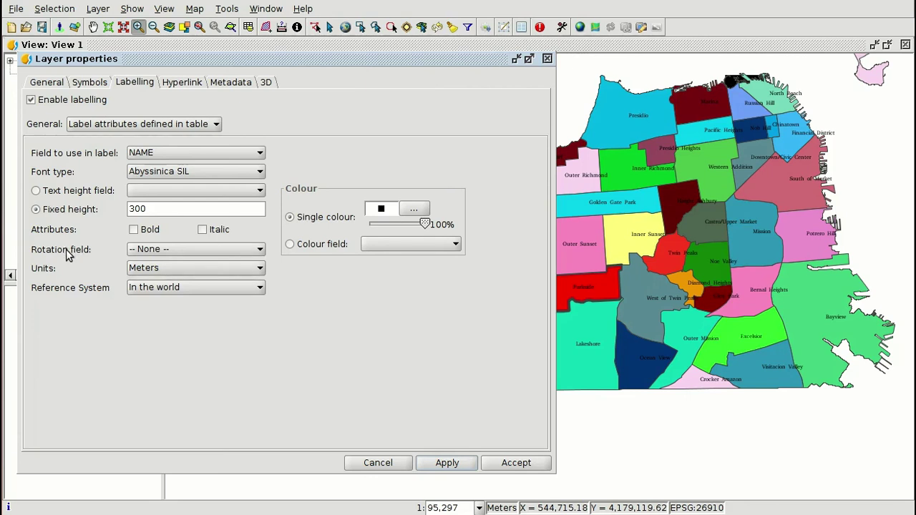
pyautogui.click(159, 250)
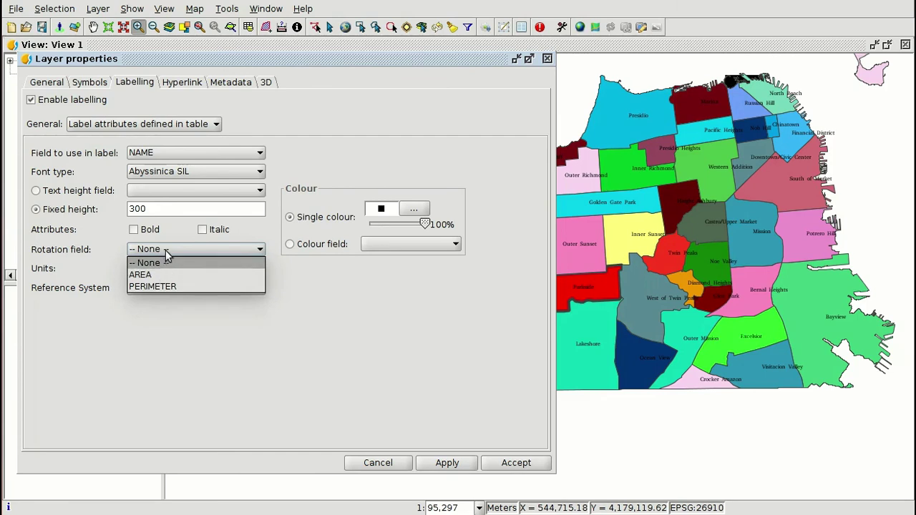
pyautogui.click(166, 249)
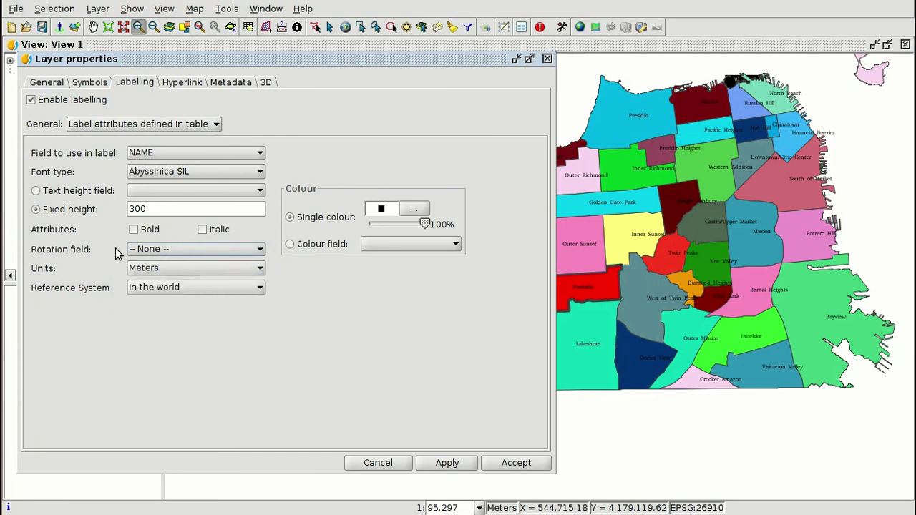
pyautogui.click(445, 465)
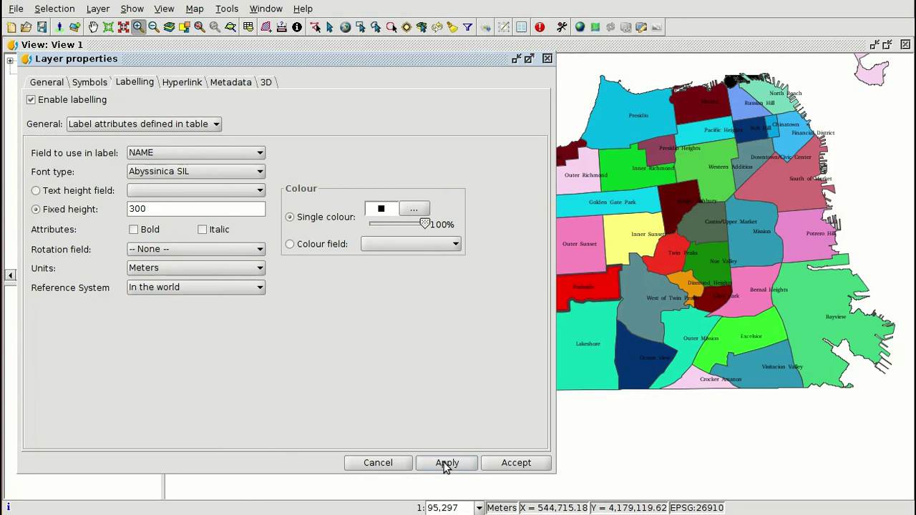
pyautogui.click(516, 463)
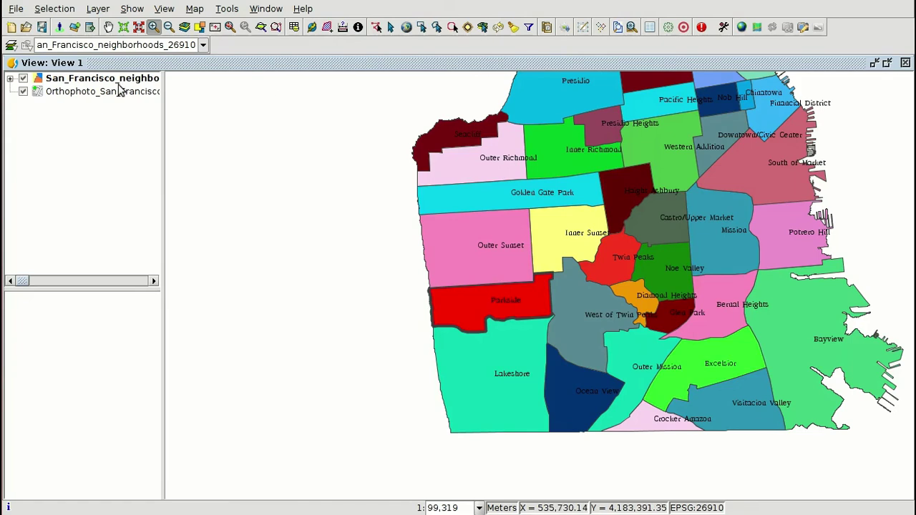
pyautogui.click(10, 78)
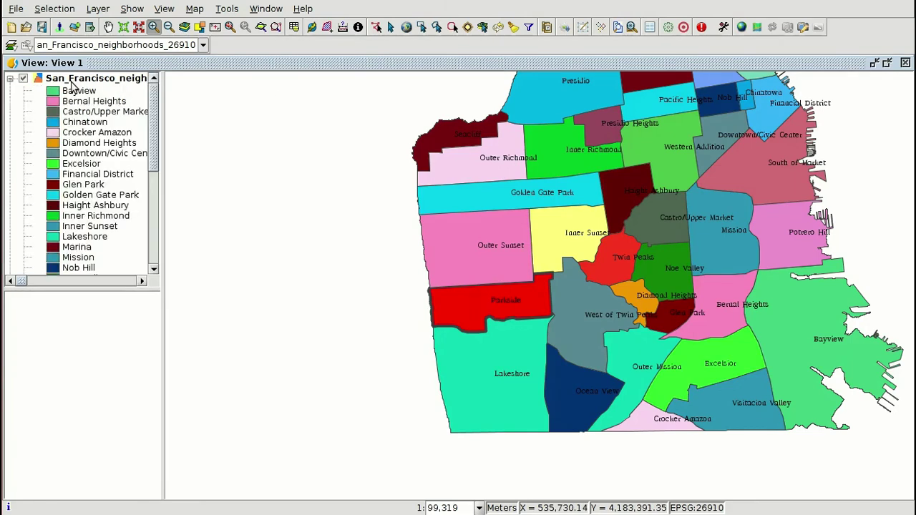
pyautogui.click(10, 78)
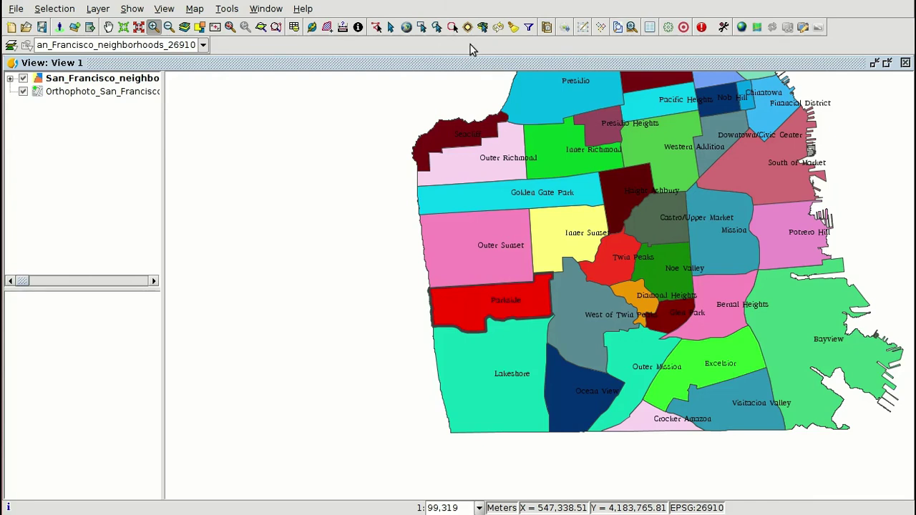
# - Add the San_Francisco_streets_26910.shp layer from the Module_3 folder to the view
pyautogui.click(75, 27)
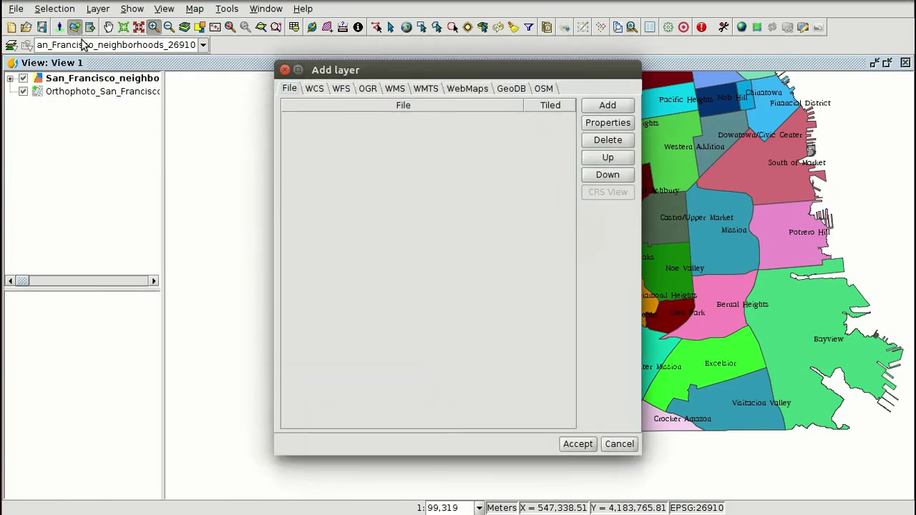
pyautogui.click(596, 109)
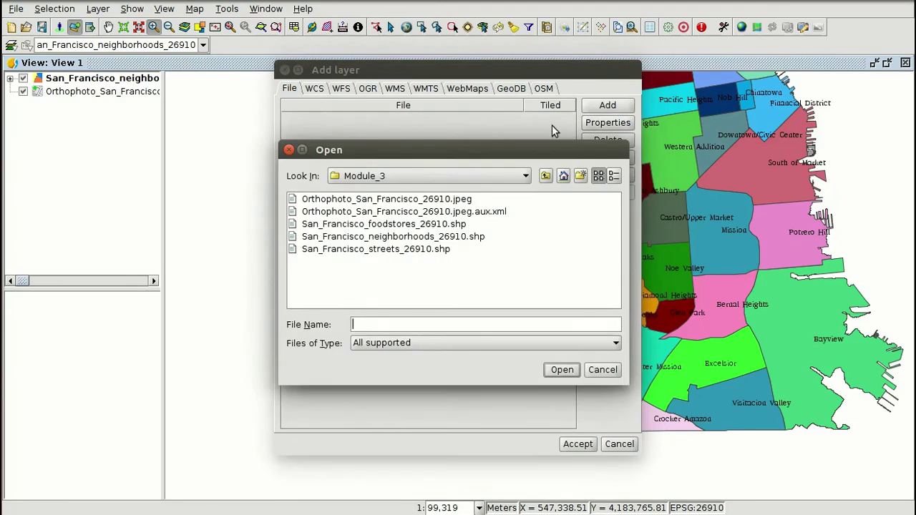
pyautogui.click(397, 250)
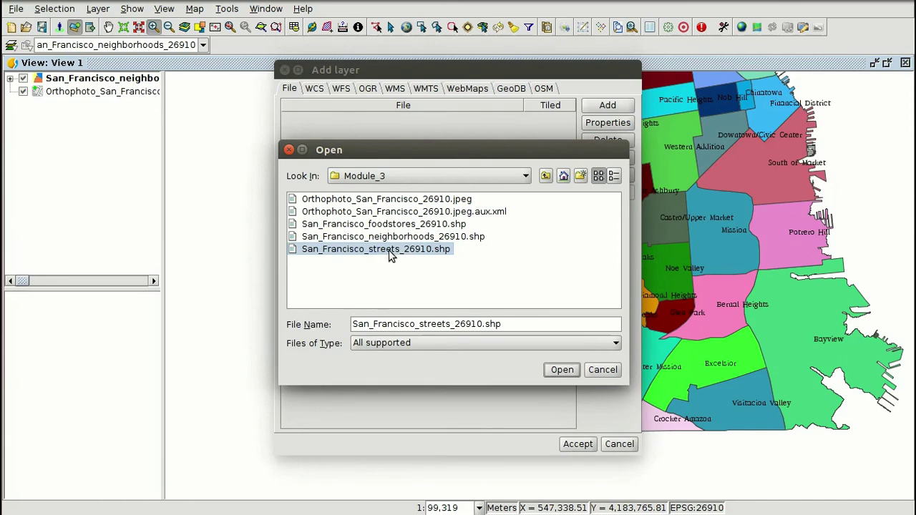
pyautogui.click(557, 372)
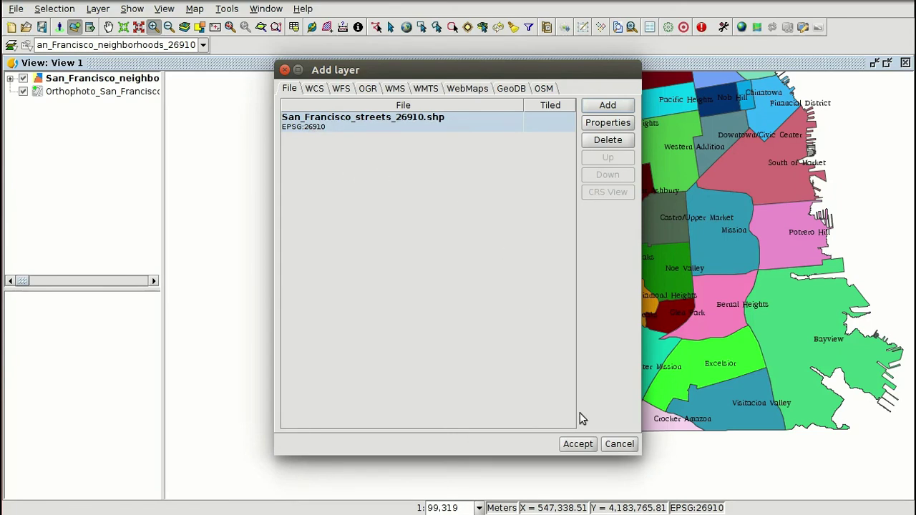
pyautogui.click(579, 443)
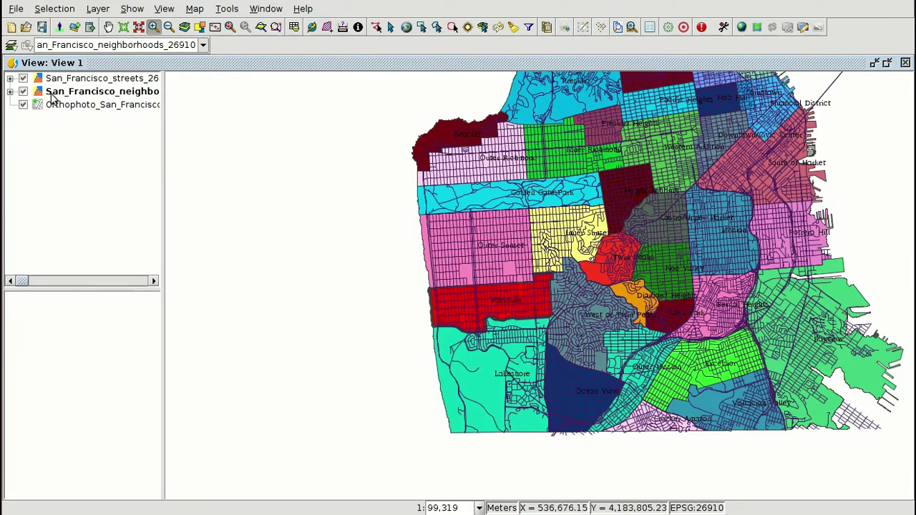
# - Inspect the streets layer's attribute table, selecting records 3 to 18, and close the table
pyautogui.click(68, 80)
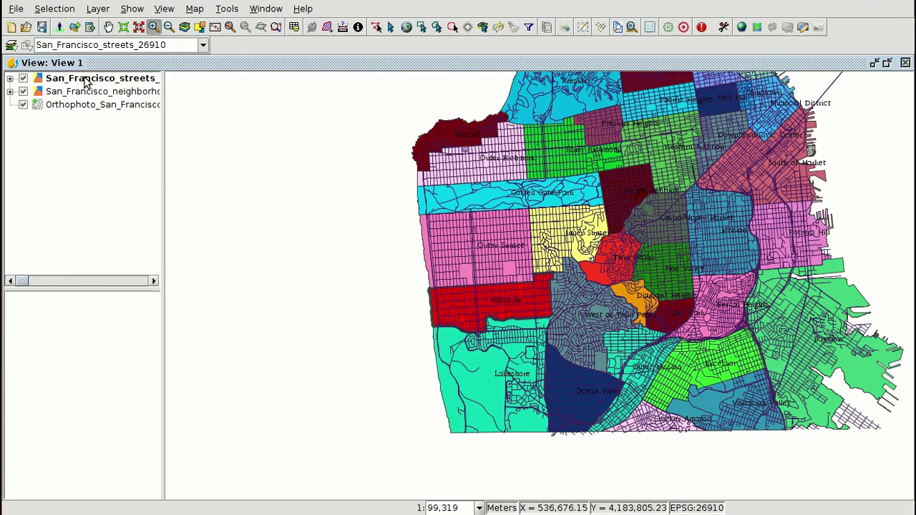
pyautogui.click(295, 27)
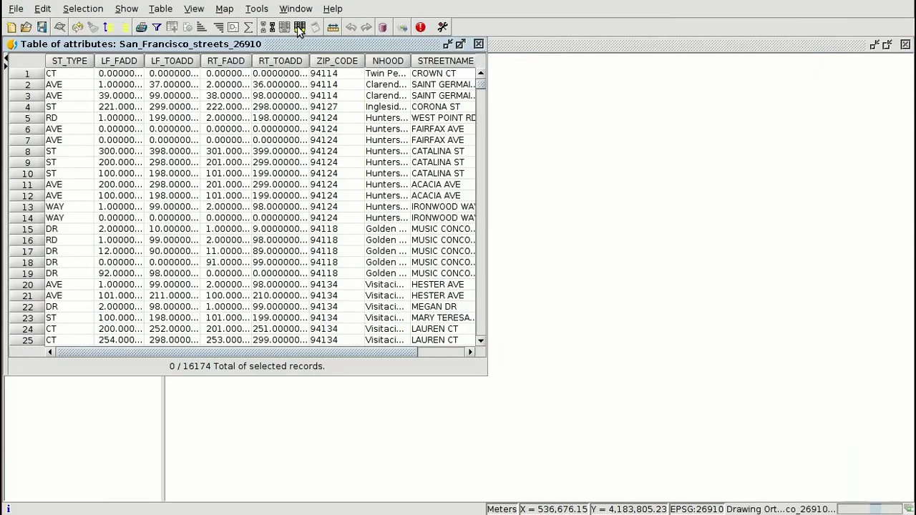
pyautogui.moveTo(308, 95); pyautogui.dragTo(313, 246)
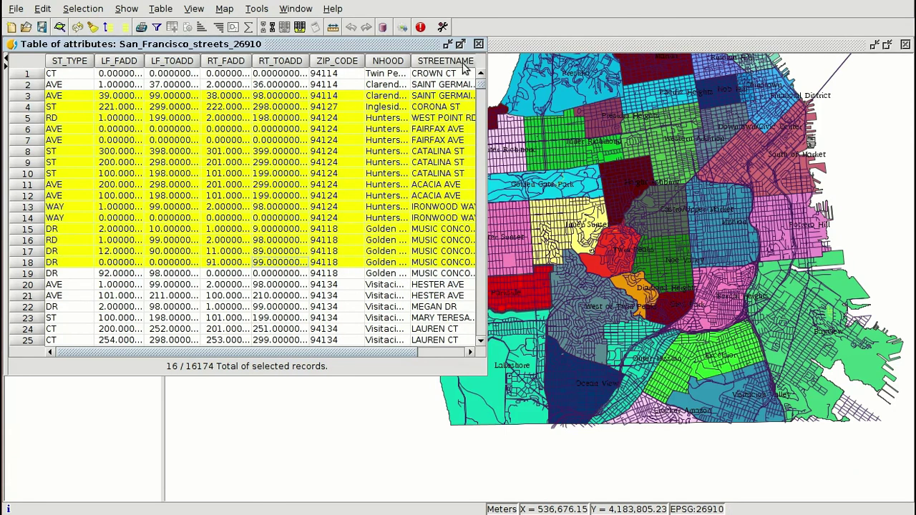
pyautogui.click(479, 44)
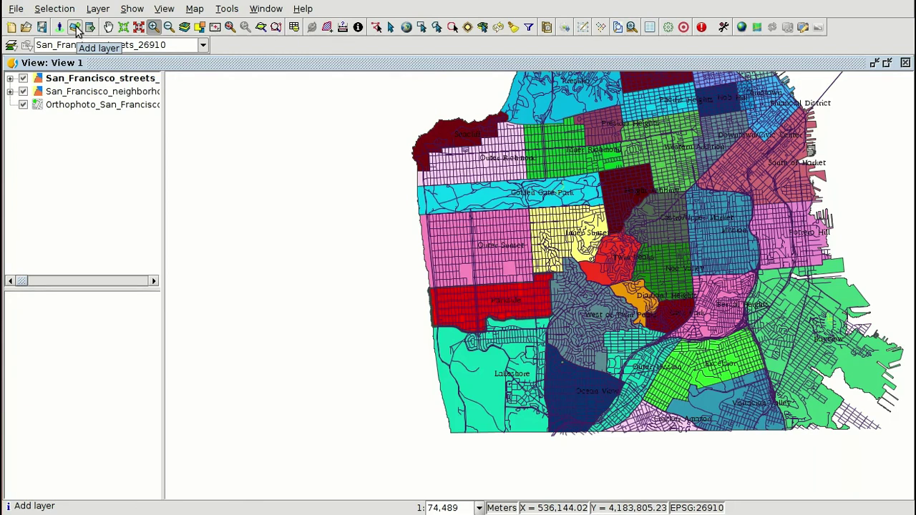
# - Add the San_Francisco_foodstores_26910.shp layer to the view and inspect its points over the streets and neighborhoods
pyautogui.click(75, 27)
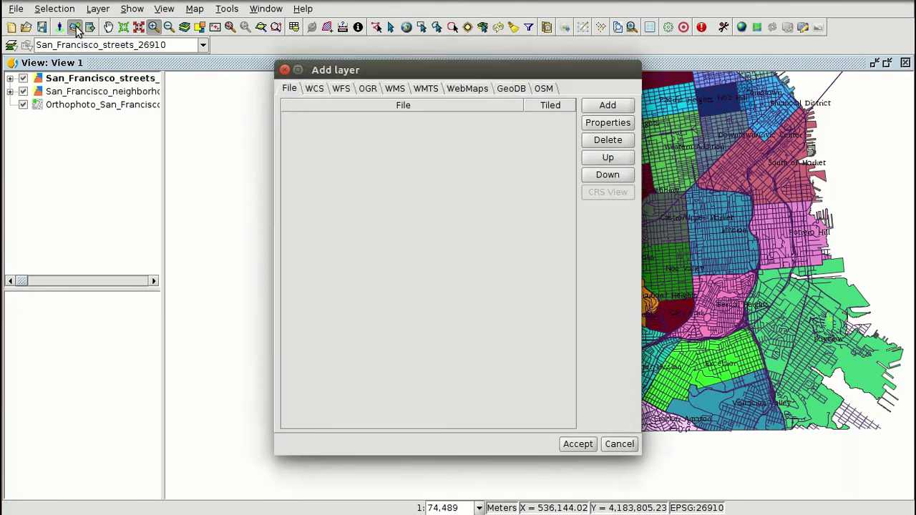
pyautogui.click(605, 106)
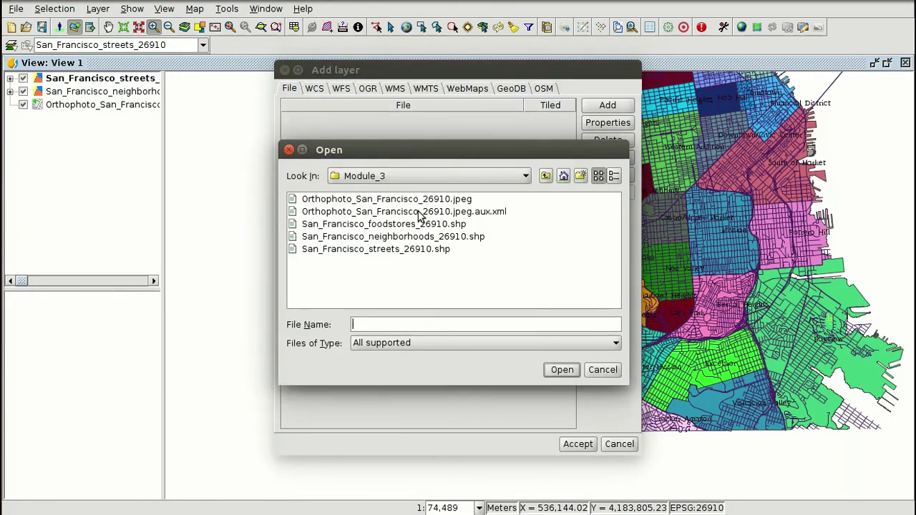
pyautogui.click(396, 226)
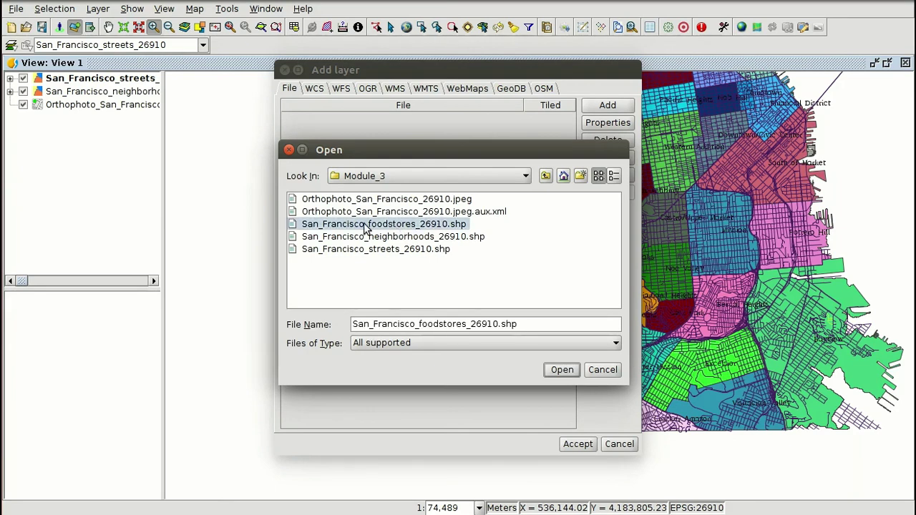
pyautogui.click(562, 369)
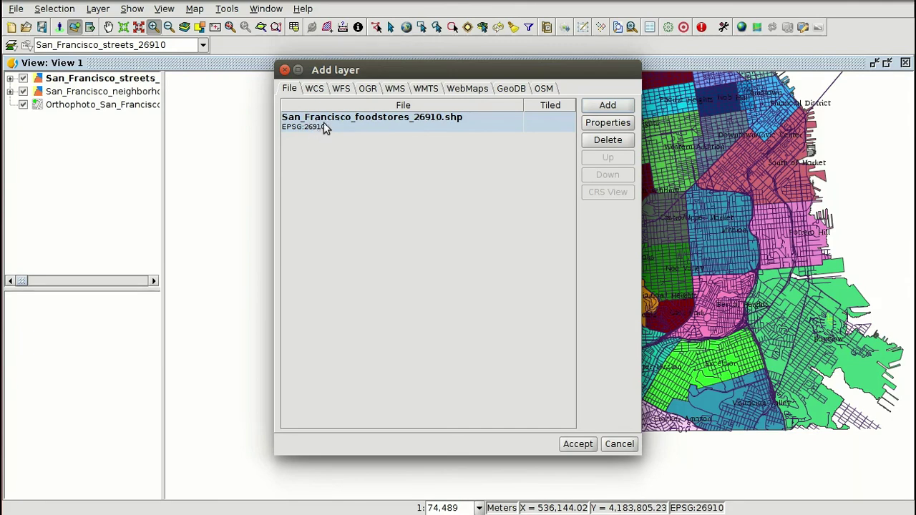
pyautogui.click(580, 445)
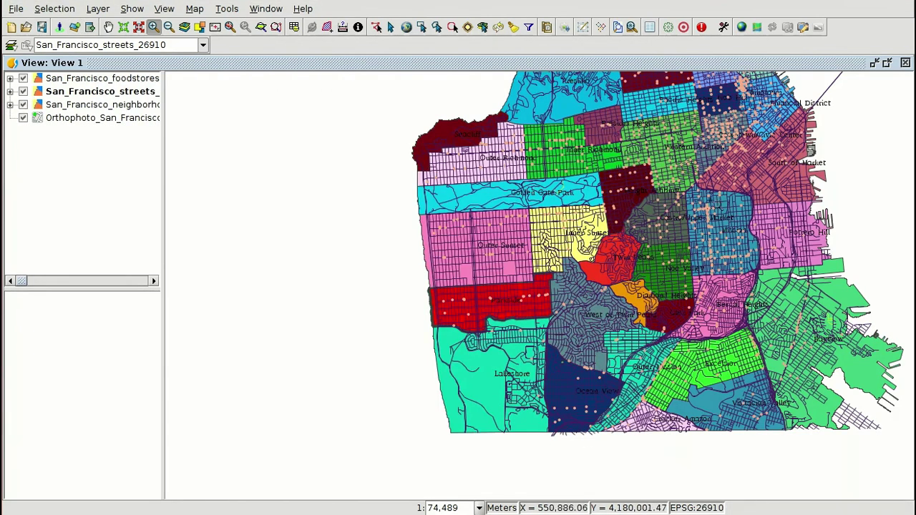
pyautogui.click(687, 199)
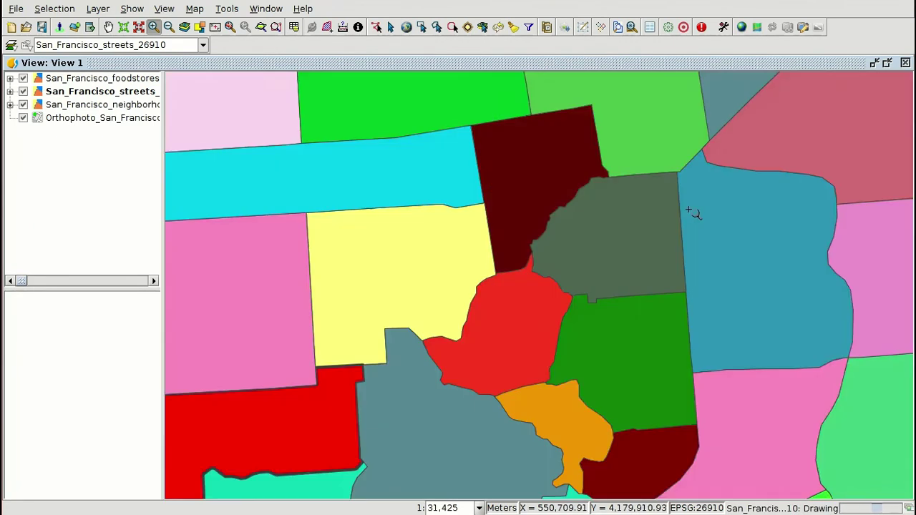
pyautogui.scroll(-2, 708, 179)
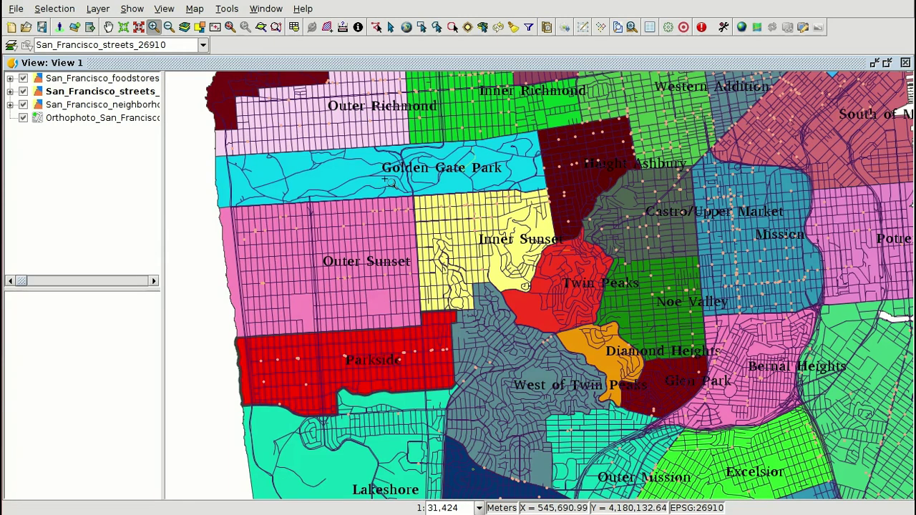
pyautogui.scroll(-2, 454, 184)
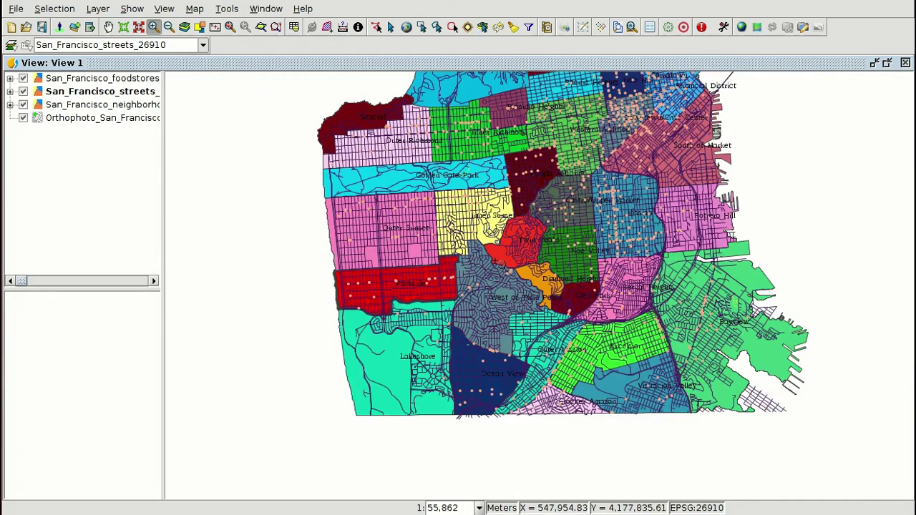
pyautogui.scroll(-2, 497, 264)
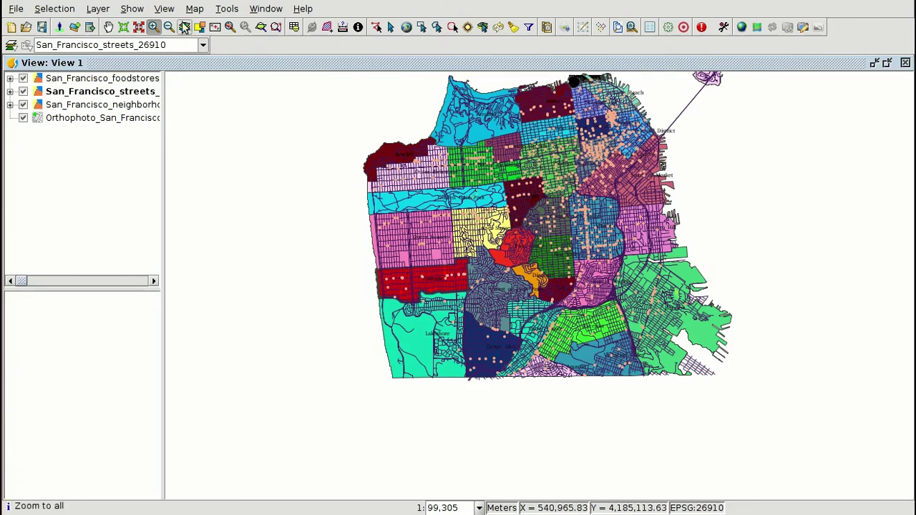
# - Check the view's locator setup and add the San_Francisco_neighborhoods_26910 layer to the locator map
pyautogui.click(164, 9)
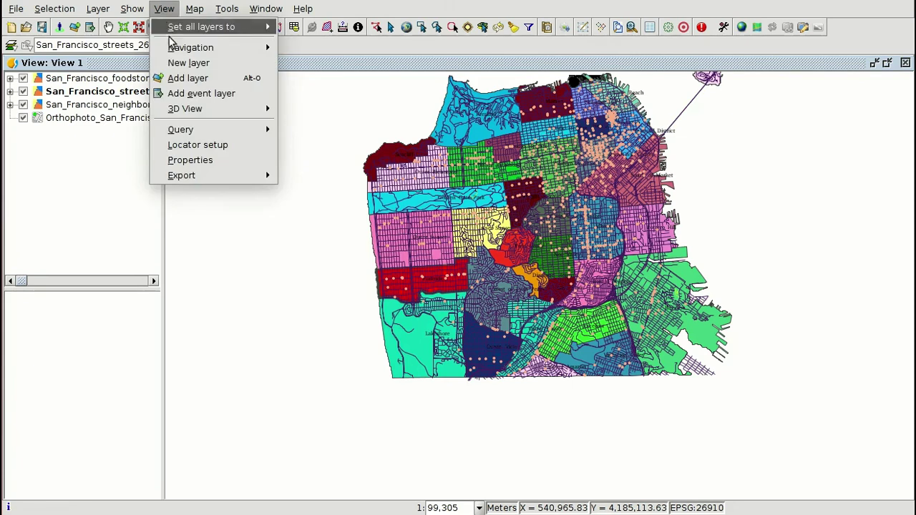
pyautogui.click(208, 148)
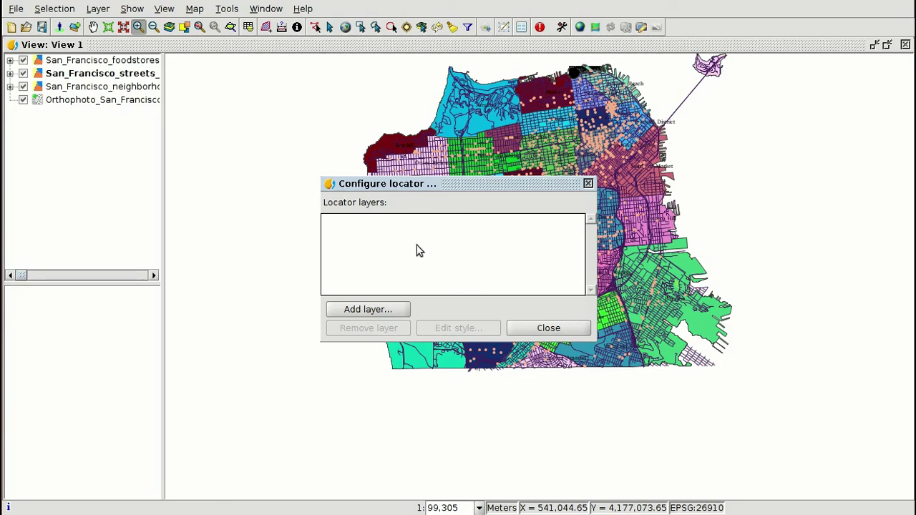
pyautogui.click(549, 328)
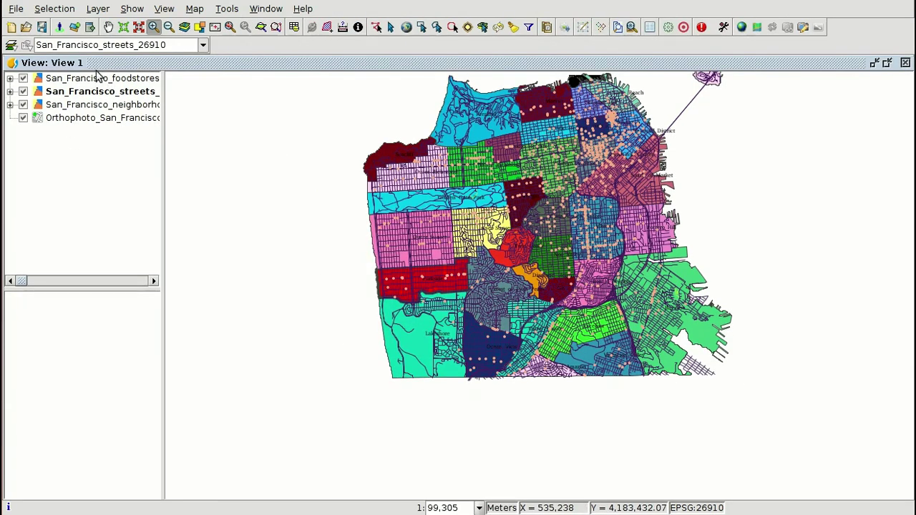
pyautogui.click(107, 108)
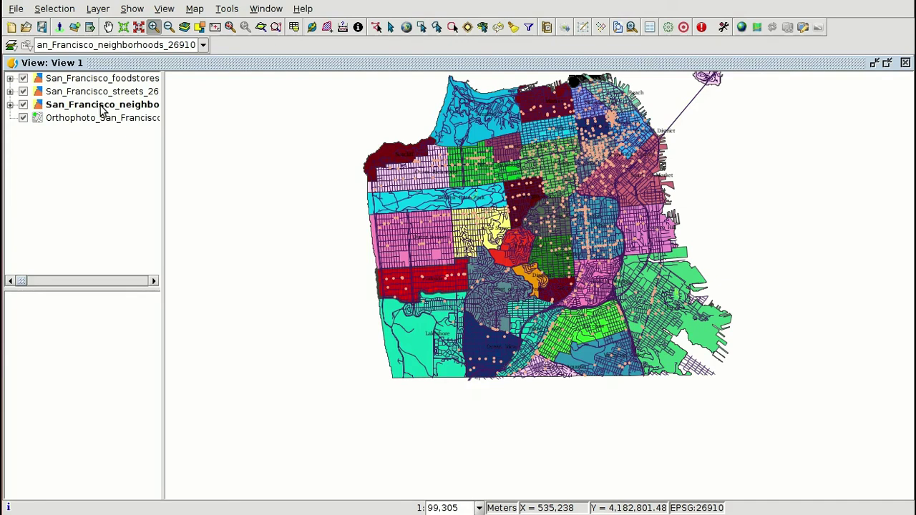
pyautogui.rightClick(102, 109)
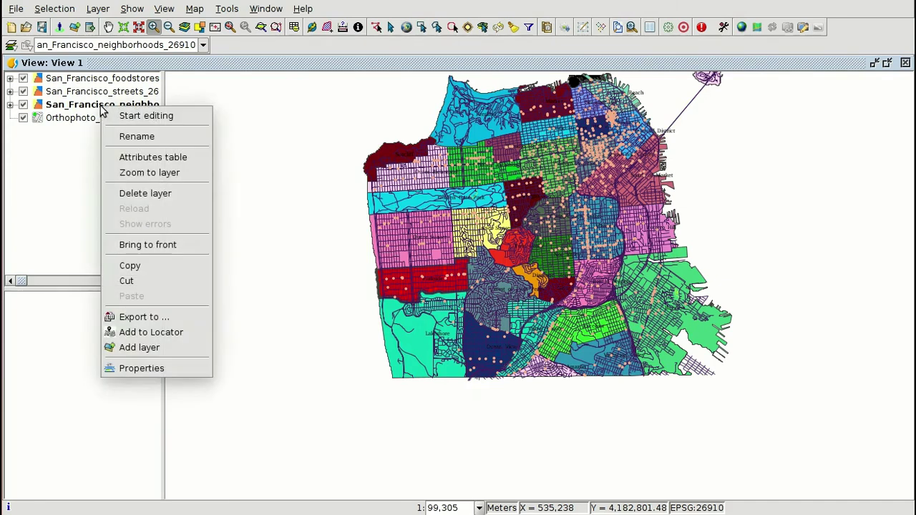
pyautogui.click(161, 334)
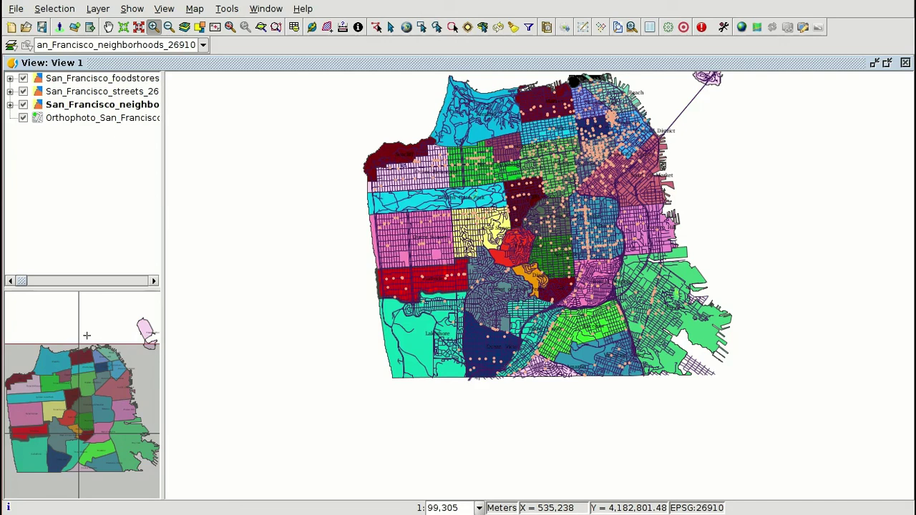
# - Use the locator map to examine different city areas, including the northern waterfront, Mission, Bernal Heights, Presidio, Treasure Island and the eastern shore
pyautogui.moveTo(83, 335); pyautogui.dragTo(126, 373)
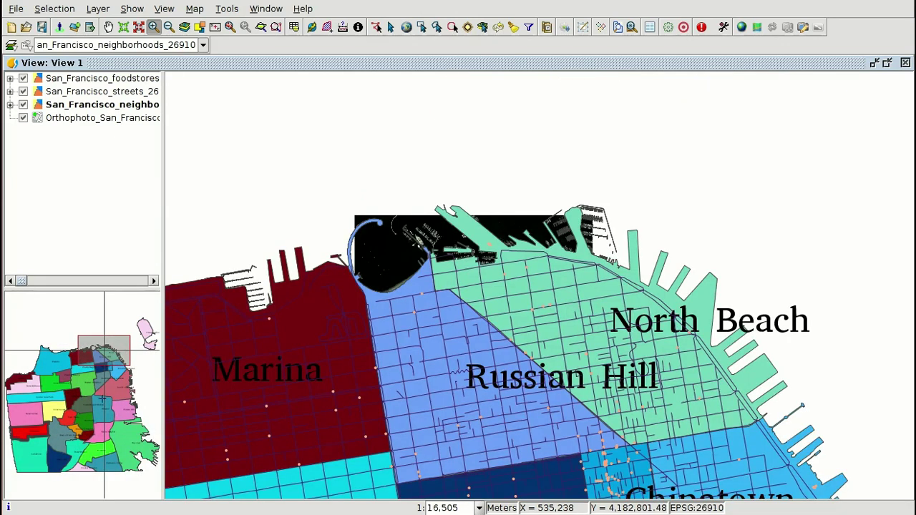
pyautogui.moveTo(88, 407); pyautogui.dragTo(124, 430)
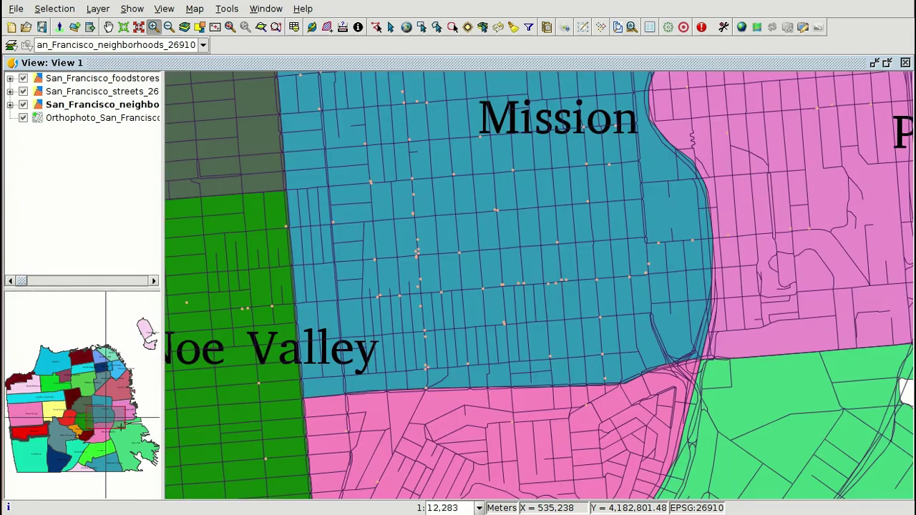
pyautogui.moveTo(32, 448); pyautogui.dragTo(79, 474)
pyautogui.moveTo(94, 415); pyautogui.dragTo(136, 441)
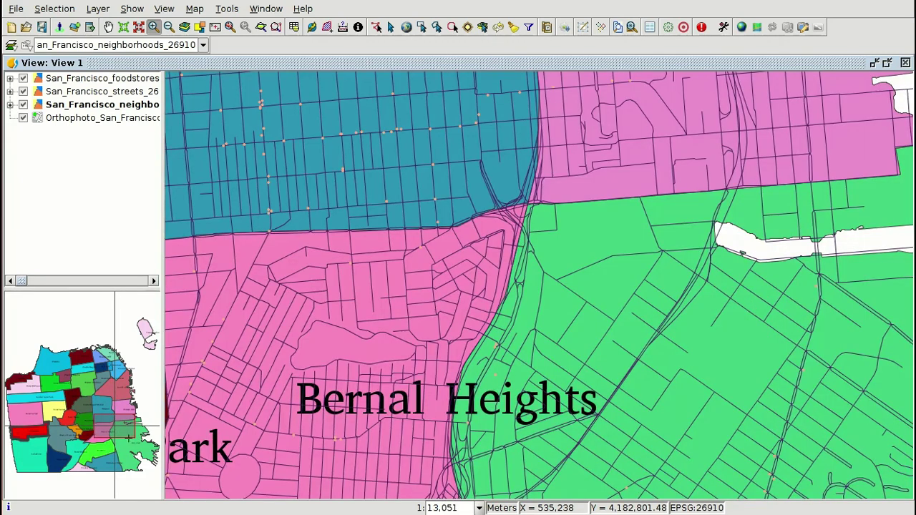
pyautogui.moveTo(43, 346); pyautogui.dragTo(30, 337)
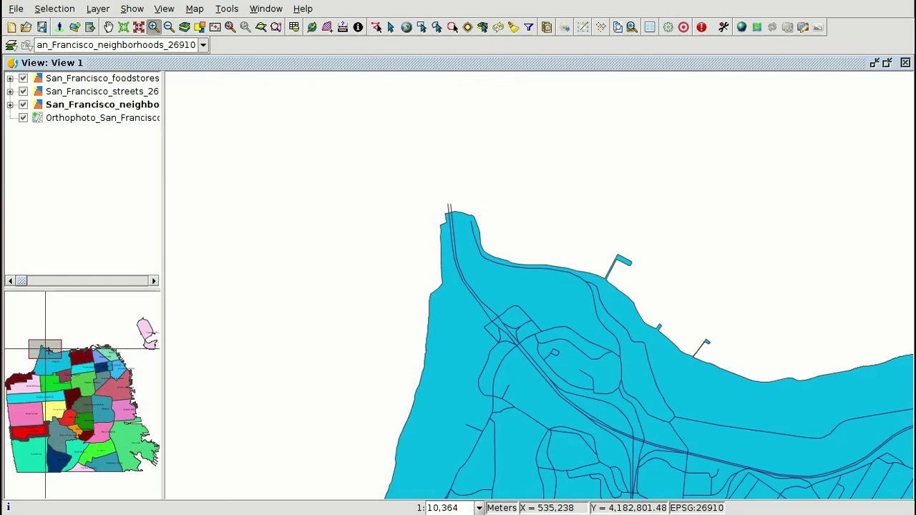
pyautogui.moveTo(45, 350); pyautogui.dragTo(149, 335)
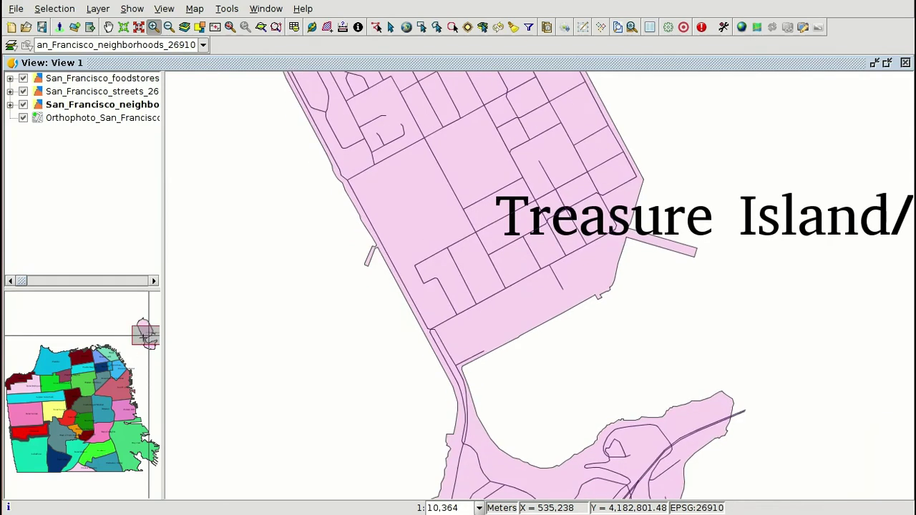
pyautogui.click(132, 401)
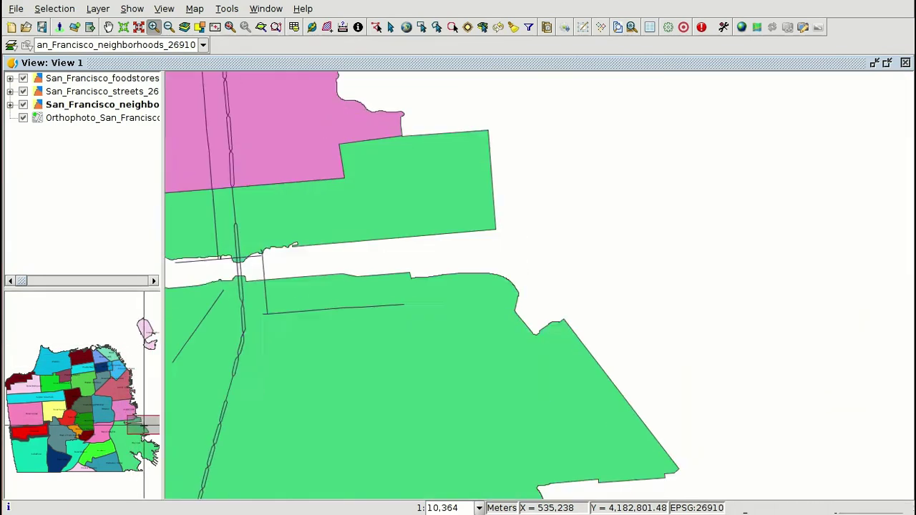
pyautogui.click(144, 428)
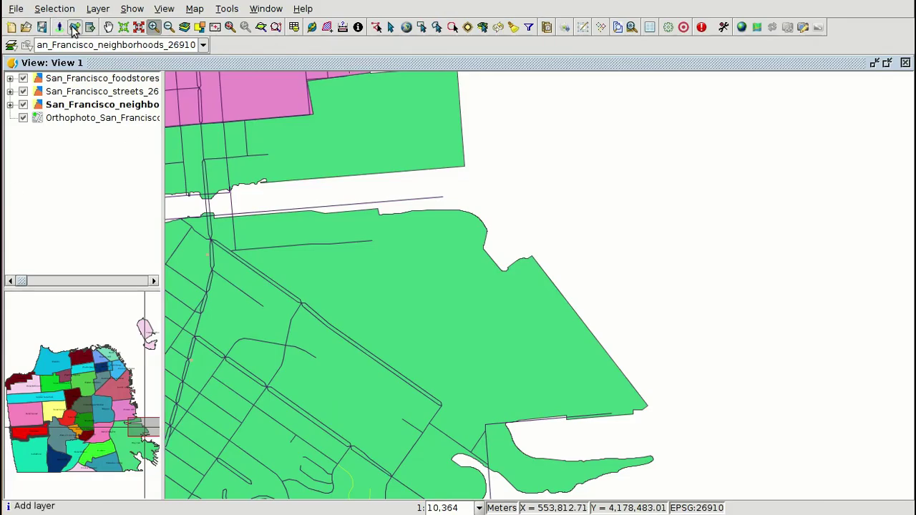
# - Save the project as Project1 in the 1-course folder inside Ayuntamientos_en, as a gvSIG project file
pyautogui.click(15, 9)
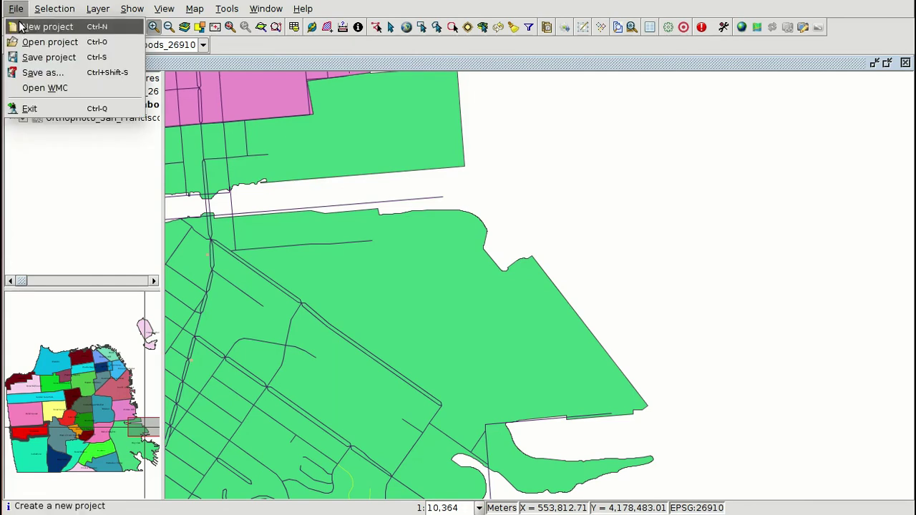
pyautogui.click(36, 72)
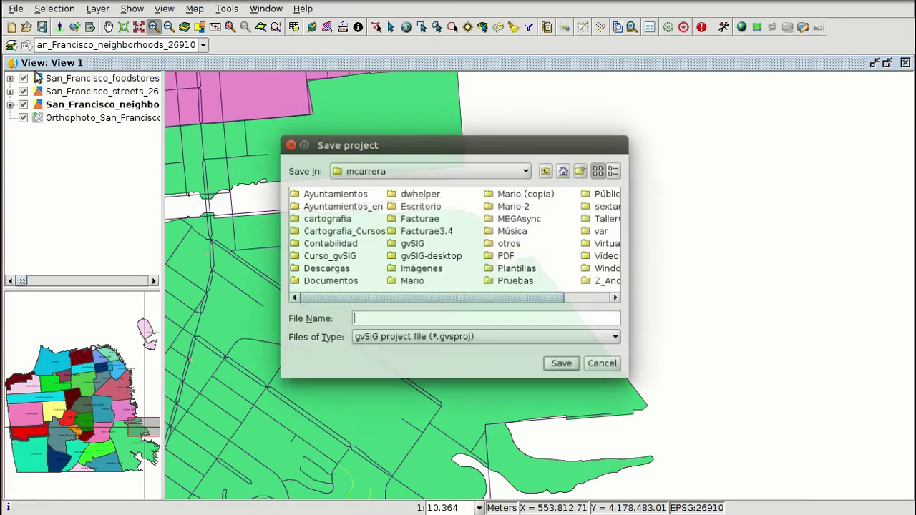
pyautogui.doubleClick(345, 206)
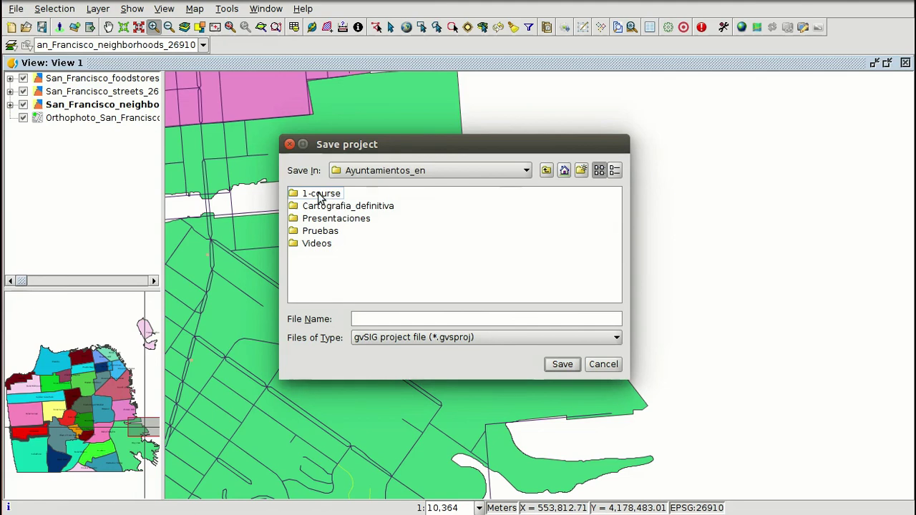
pyautogui.doubleClick(321, 194)
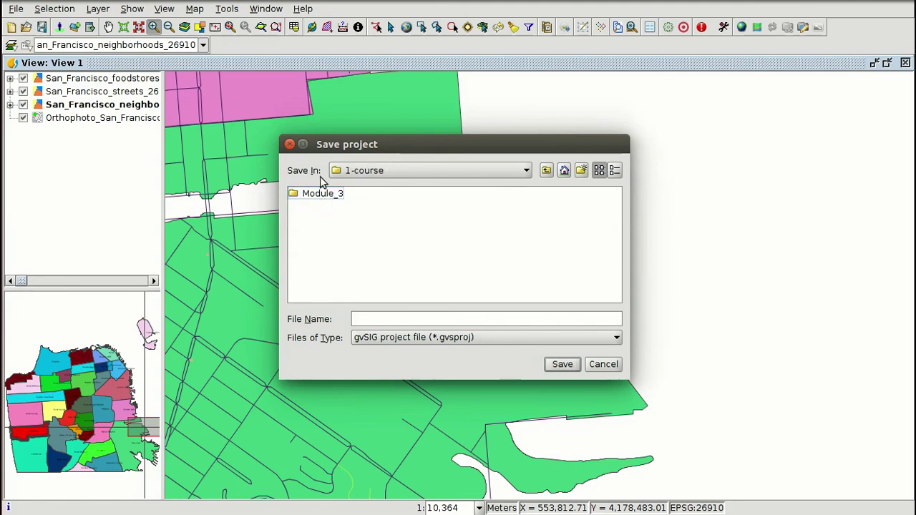
pyautogui.click(377, 319)
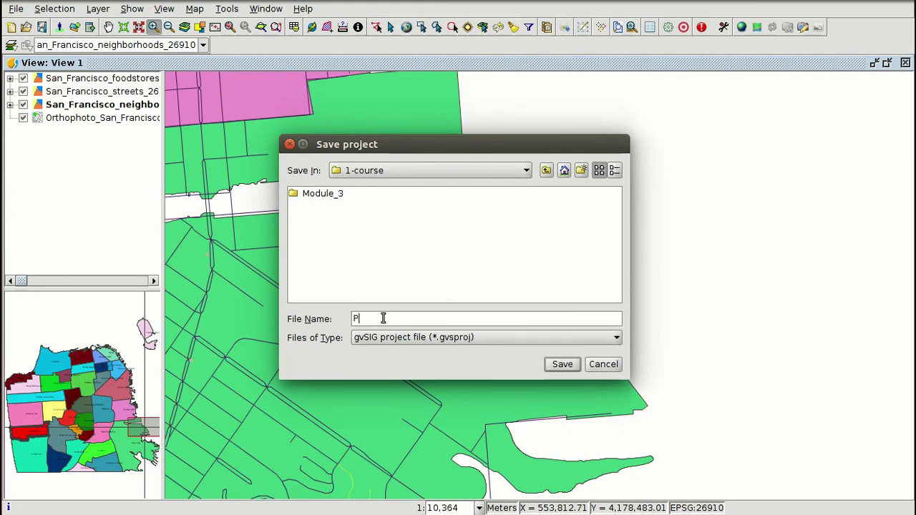
pyautogui.write('Project1')
pyautogui.click(565, 364)
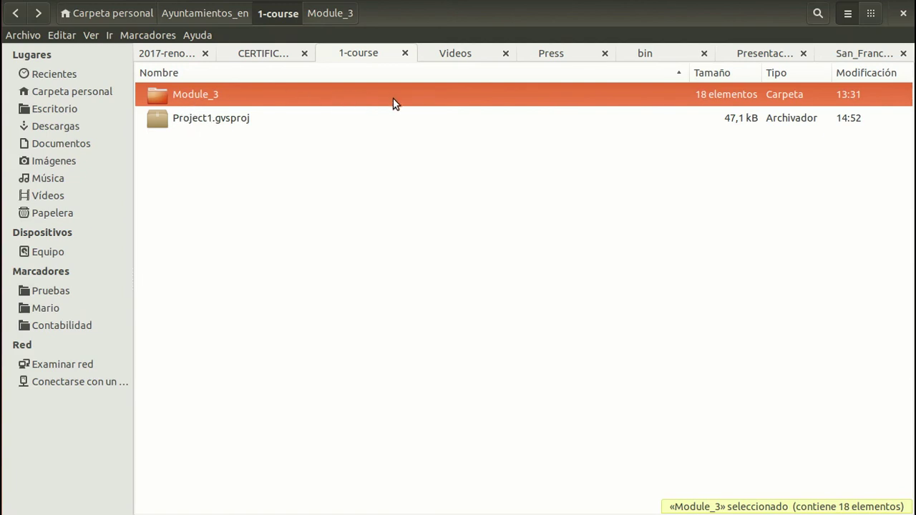
# - In the file manager, examine the layer files in the Module_3 folder and return to the 1-course folder
pyautogui.doubleClick(179, 94)
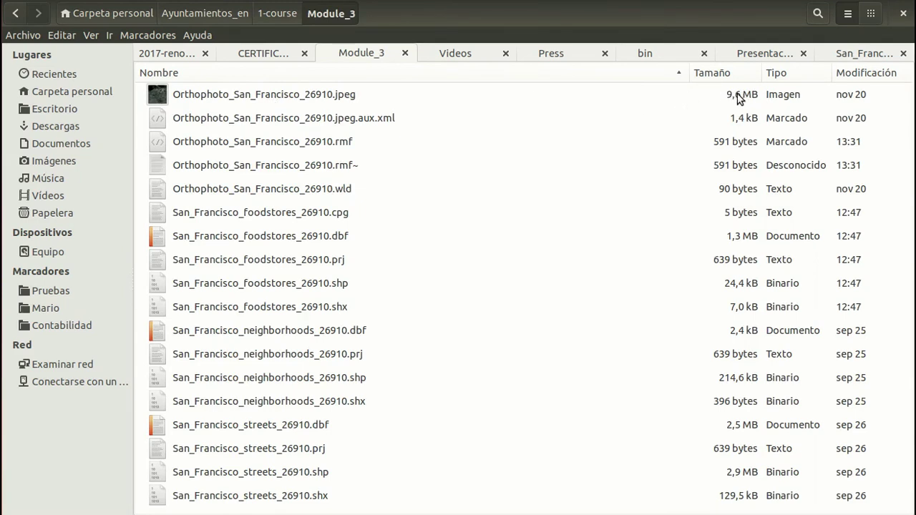
pyautogui.click(306, 95)
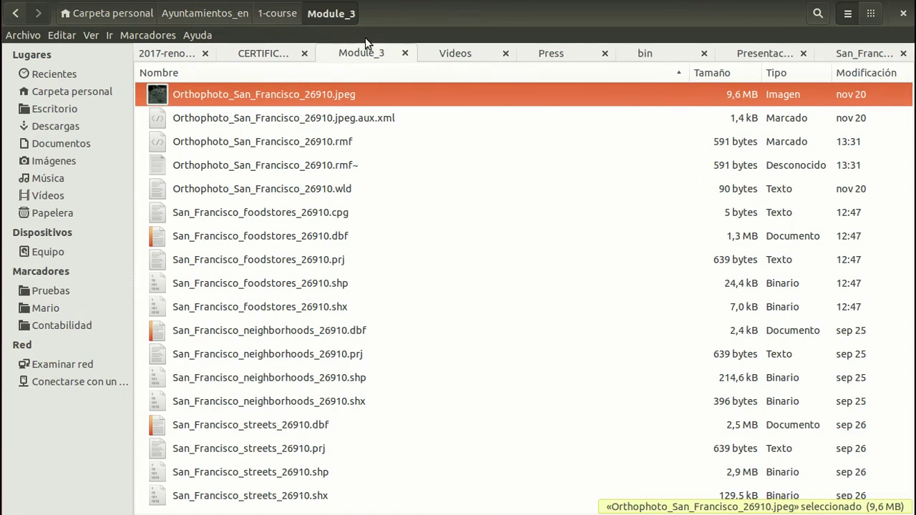
pyautogui.click(275, 14)
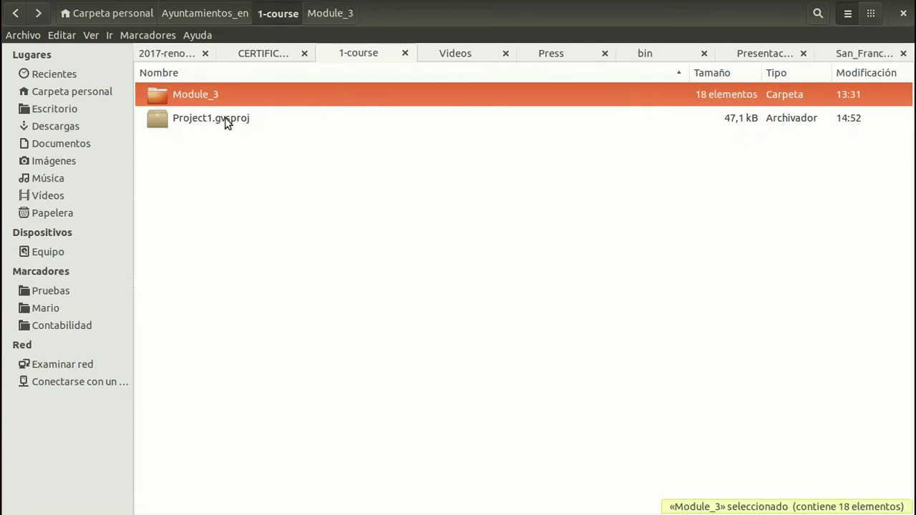